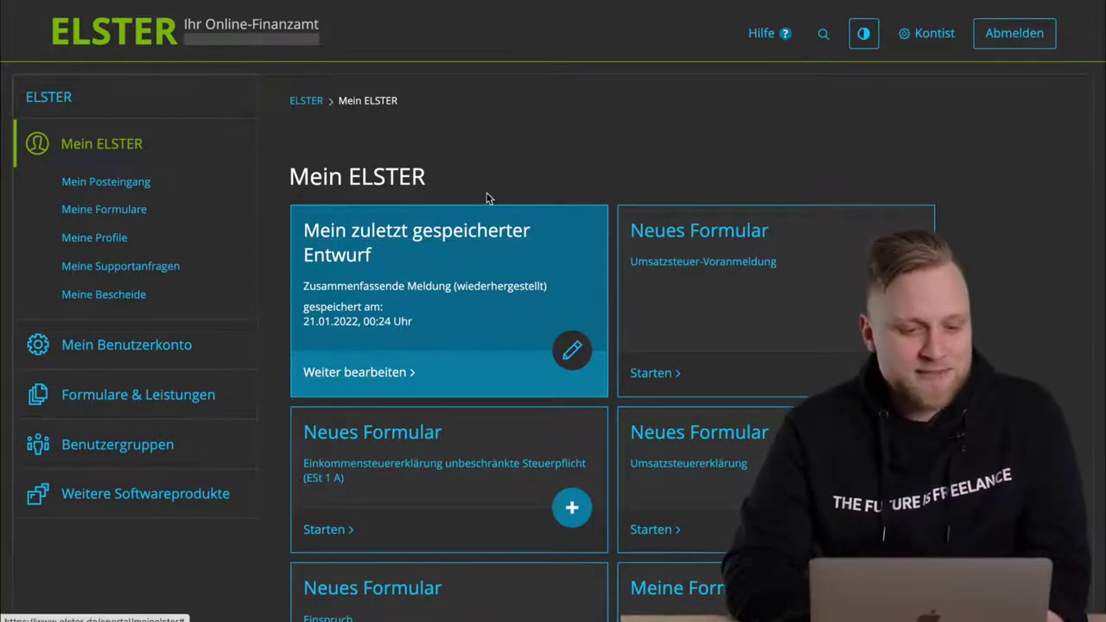
- From Alle Formulare, expand Umsatzsteuer and start a new Umsatzsteuer-Voranmeldung for 2022
{"action": "left_click", "coordinate": [130, 395]}
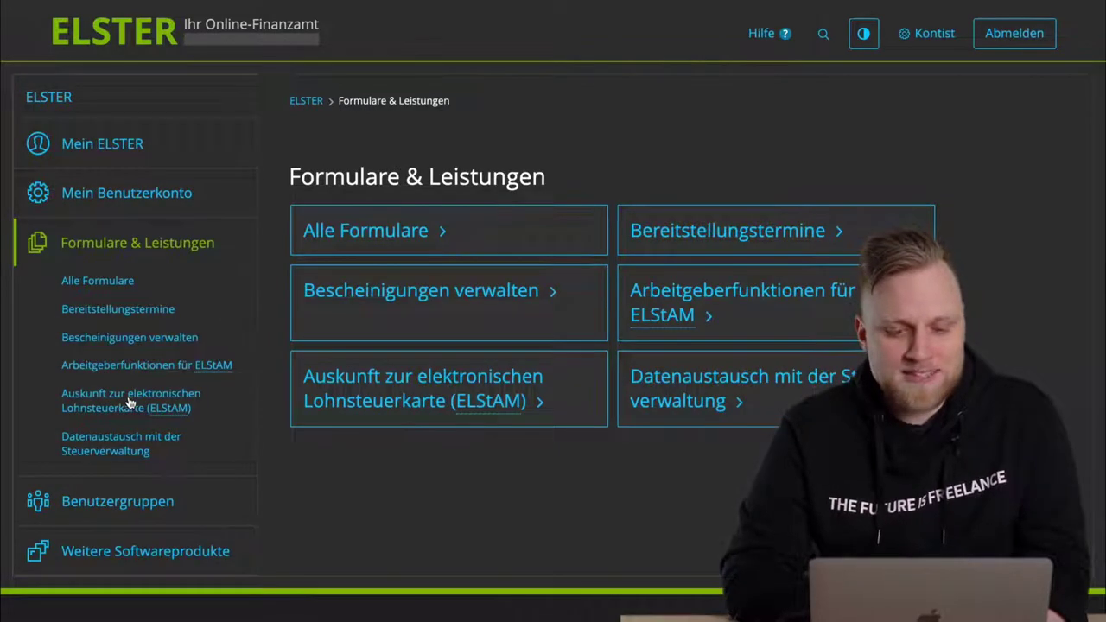
{"action": "left_click", "coordinate": [133, 292]}
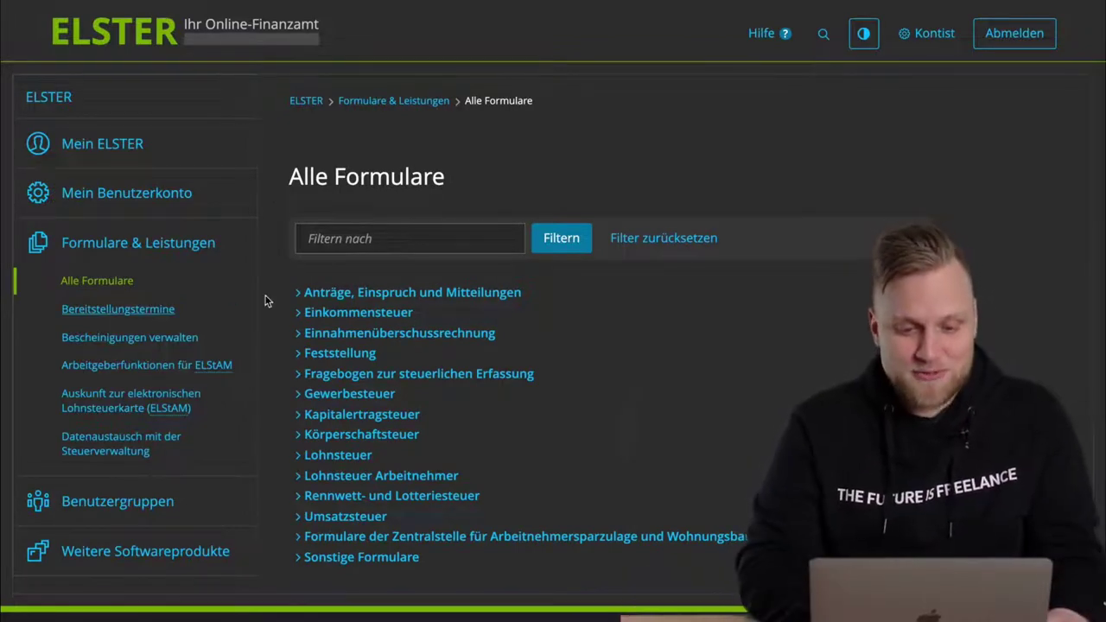
{"action": "left_click", "coordinate": [309, 294]}
{"action": "left_click", "coordinate": [309, 294]}
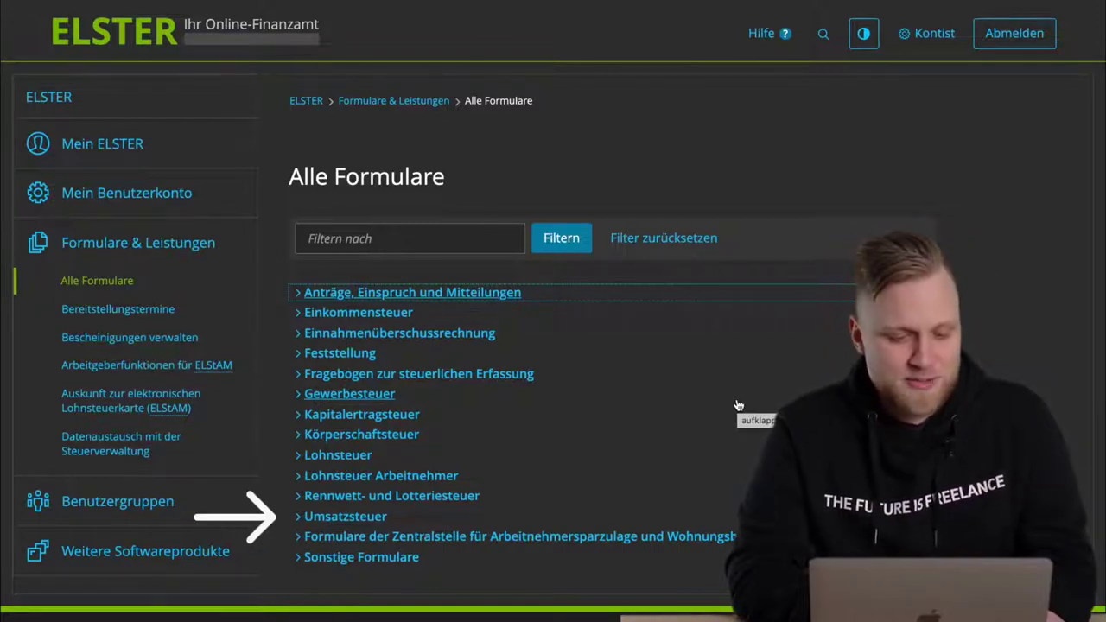
{"action": "left_click", "coordinate": [379, 522]}
{"action": "scroll", "coordinate": [465, 488], "scroll_direction": "down", "scroll_amount": 2}
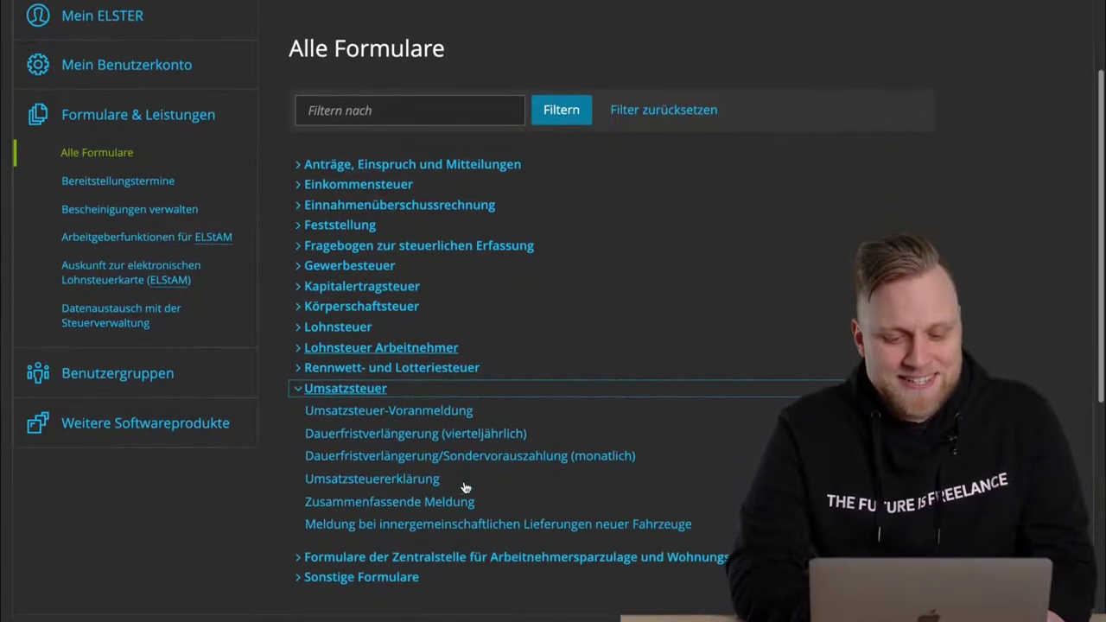
{"action": "left_click", "coordinate": [443, 410]}
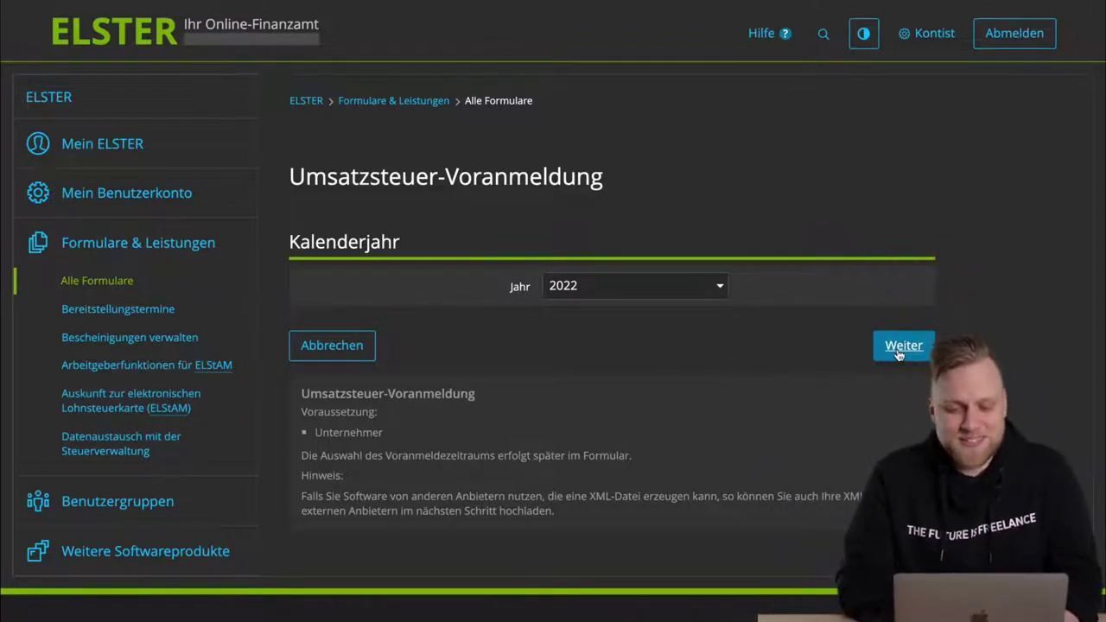
- Confirm Kalenderjahr 2022 and take over the data from the UStVA 2021 – November filing
{"action": "left_click", "coordinate": [898, 347]}
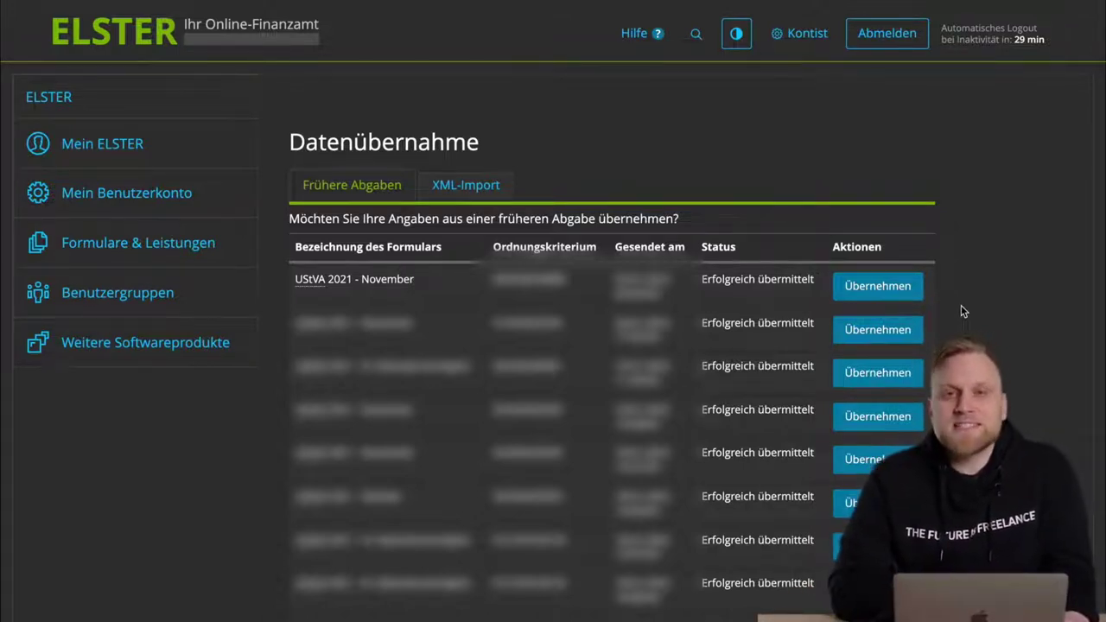
{"action": "scroll", "coordinate": [963, 311], "scroll_direction": "down", "scroll_amount": 8}
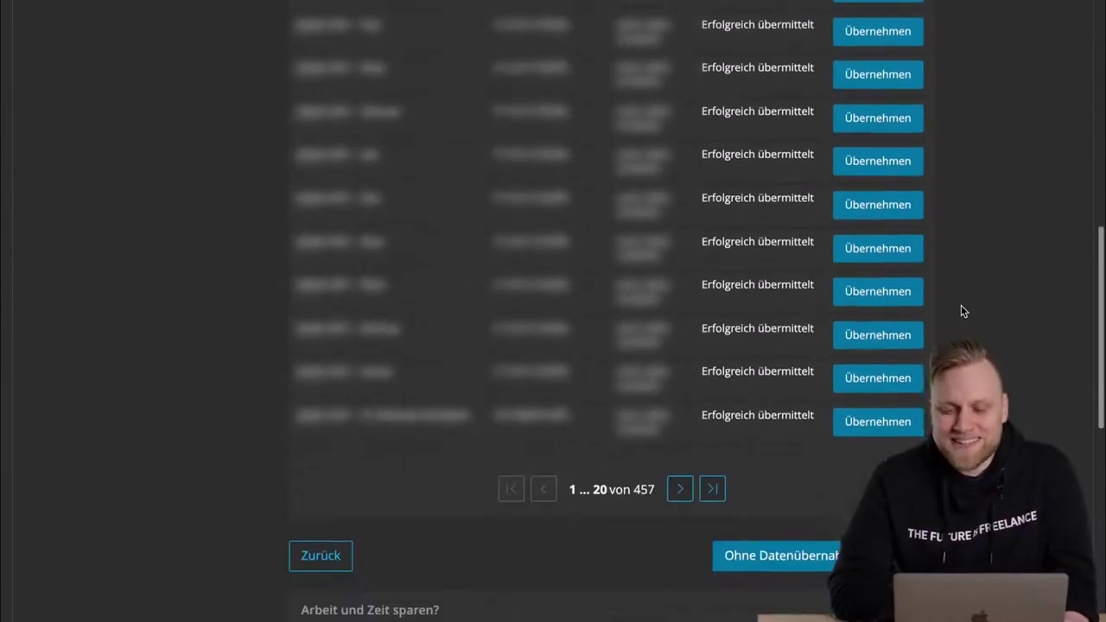
{"action": "scroll", "coordinate": [963, 310], "scroll_direction": "down", "scroll_amount": 1}
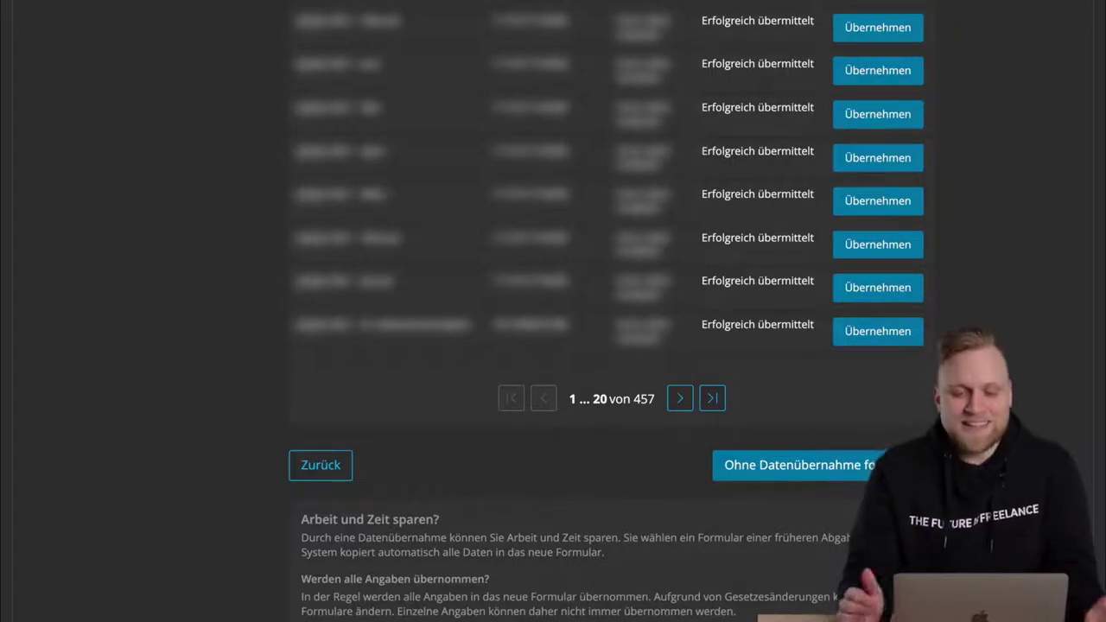
{"action": "scroll", "coordinate": [553, 311], "scroll_direction": "up", "scroll_amount": 9}
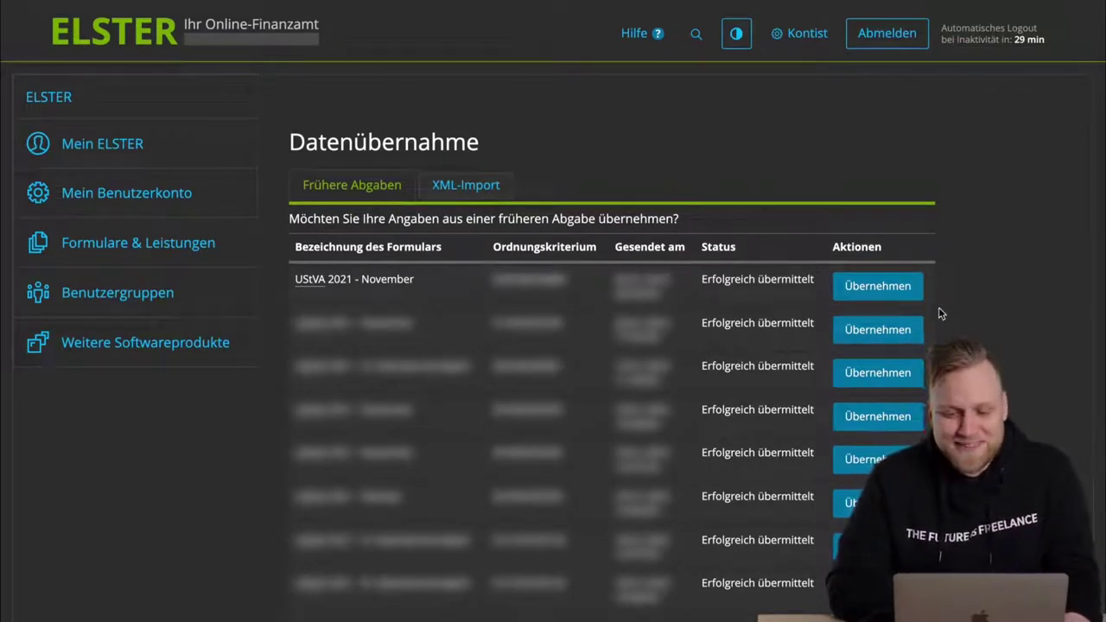
{"action": "left_click", "coordinate": [877, 286]}
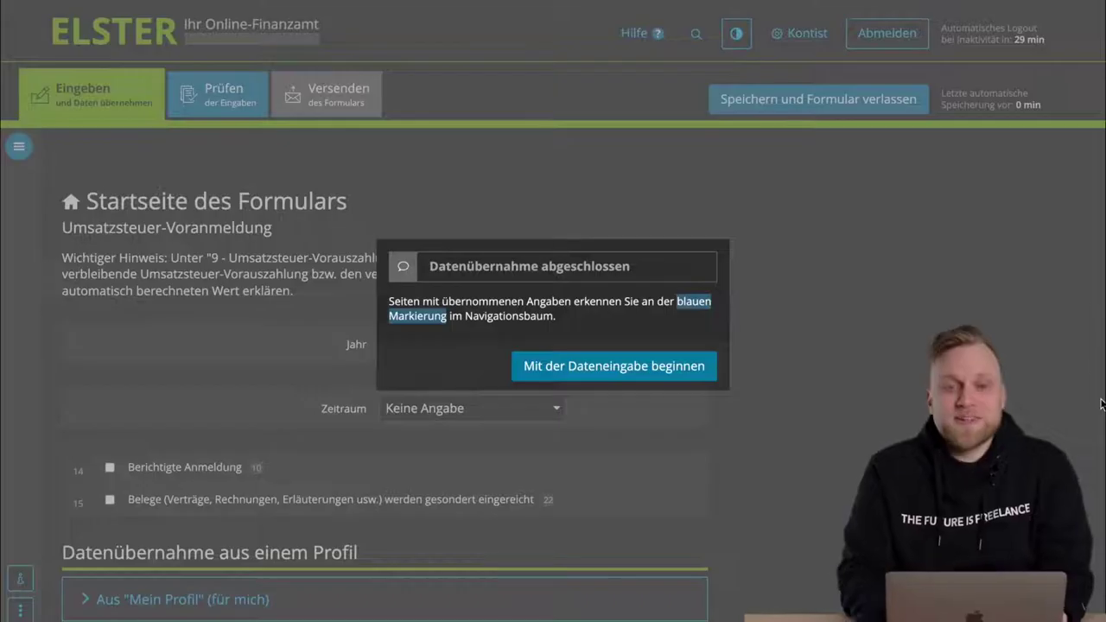
- Begin data entry after the import and show the list of form sections
{"action": "left_click", "coordinate": [656, 367]}
{"action": "scroll", "coordinate": [656, 376], "scroll_direction": "down", "scroll_amount": 1}
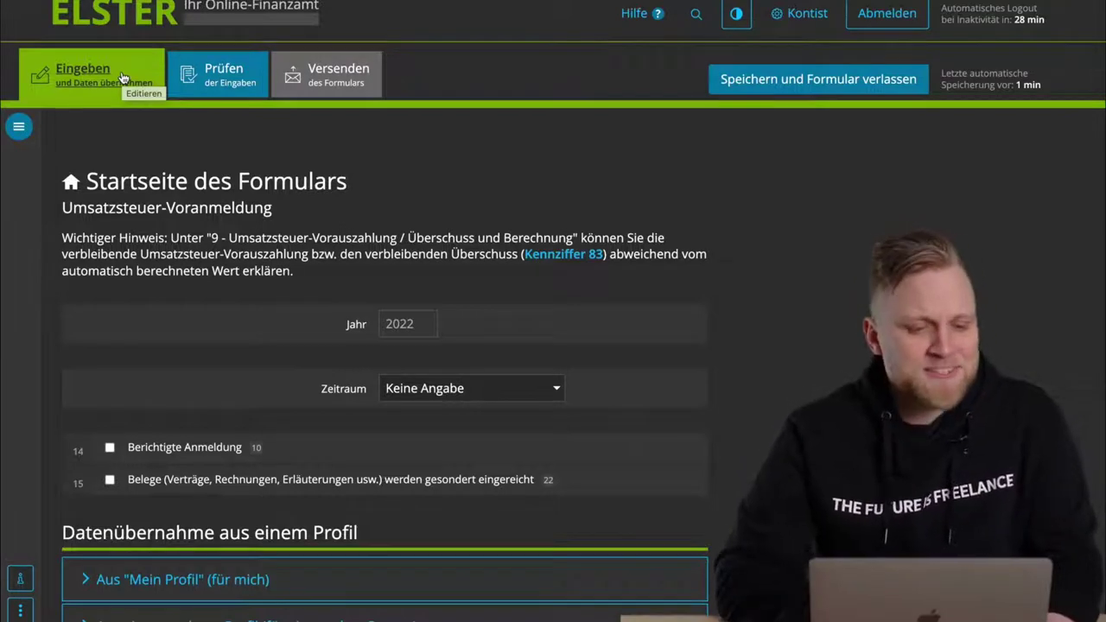
{"action": "left_click", "coordinate": [19, 128]}
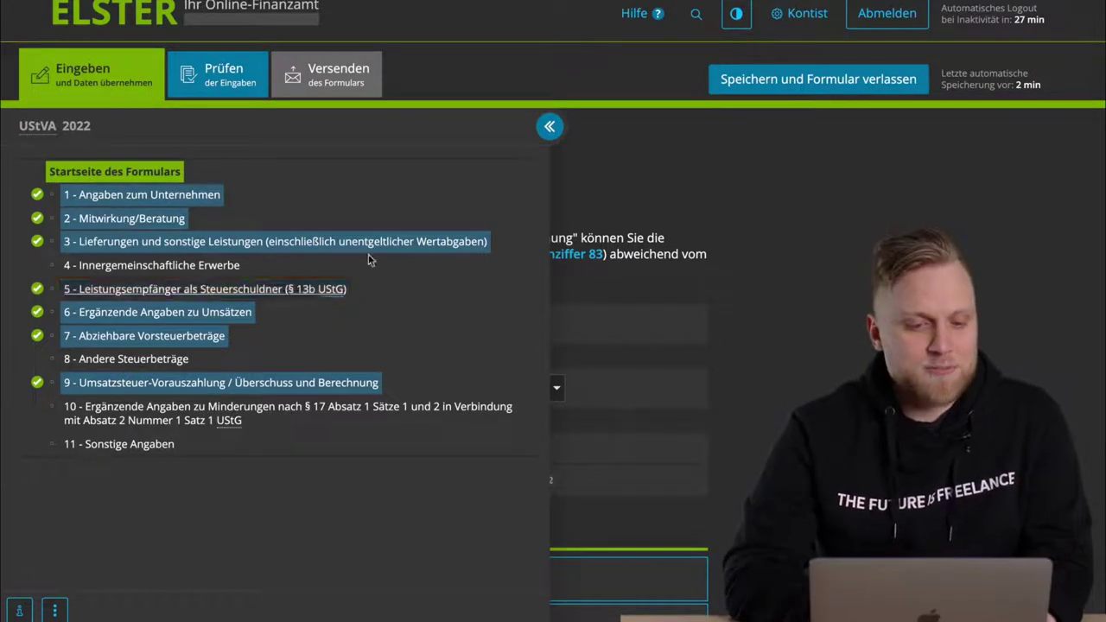
- Set the Zeitraum of the return to Januar
{"action": "left_click", "coordinate": [549, 128]}
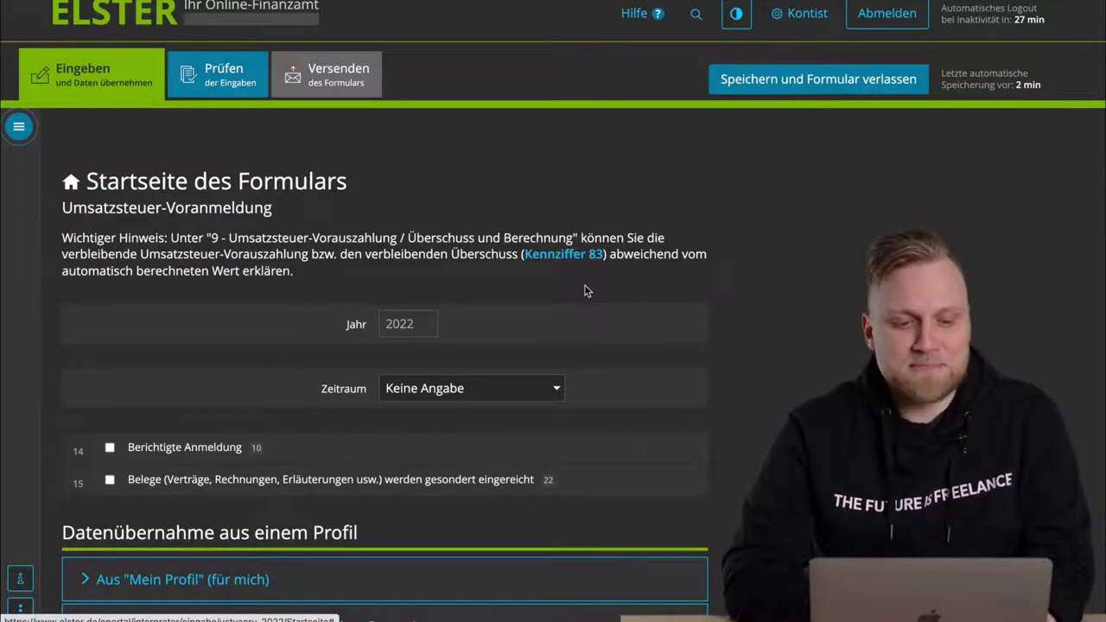
{"action": "scroll", "coordinate": [584, 291], "scroll_direction": "down", "scroll_amount": 3}
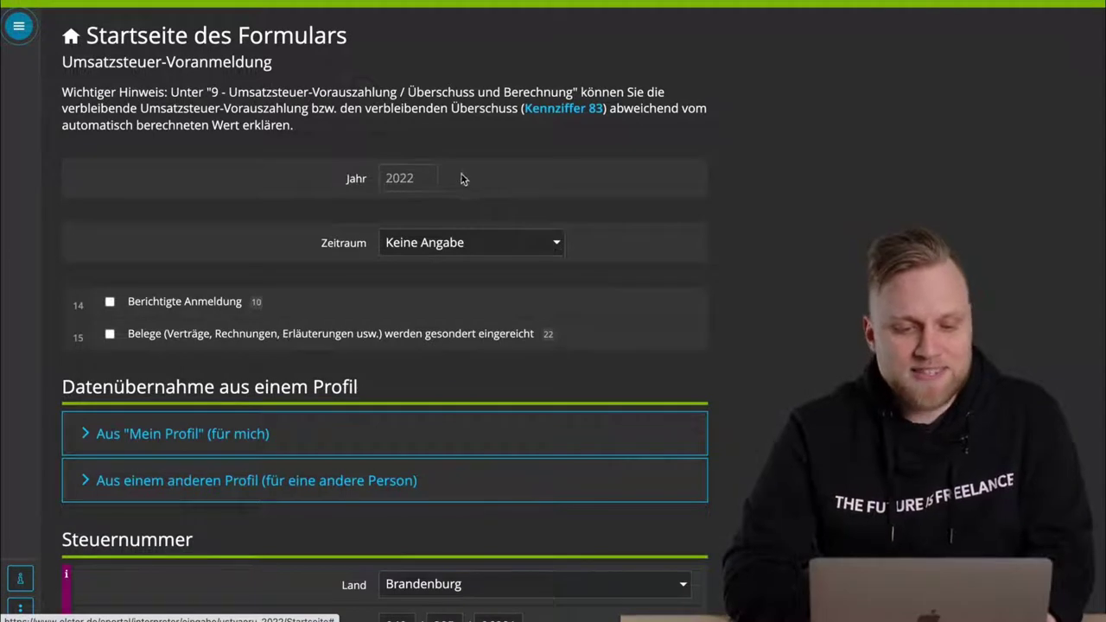
{"action": "left_click", "coordinate": [468, 243]}
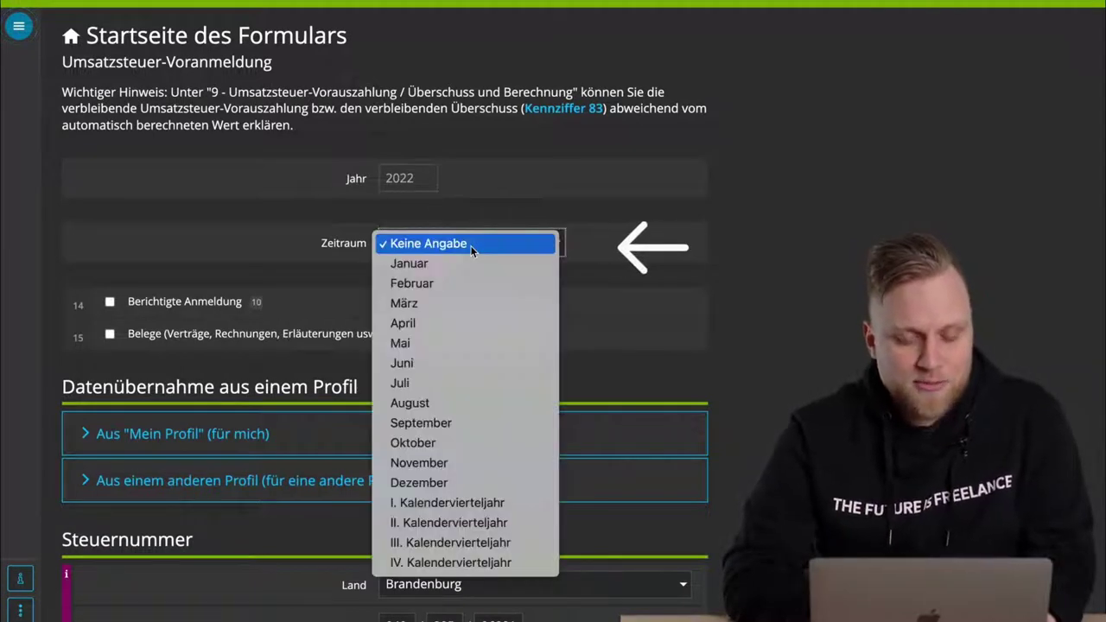
{"action": "left_click", "coordinate": [458, 261]}
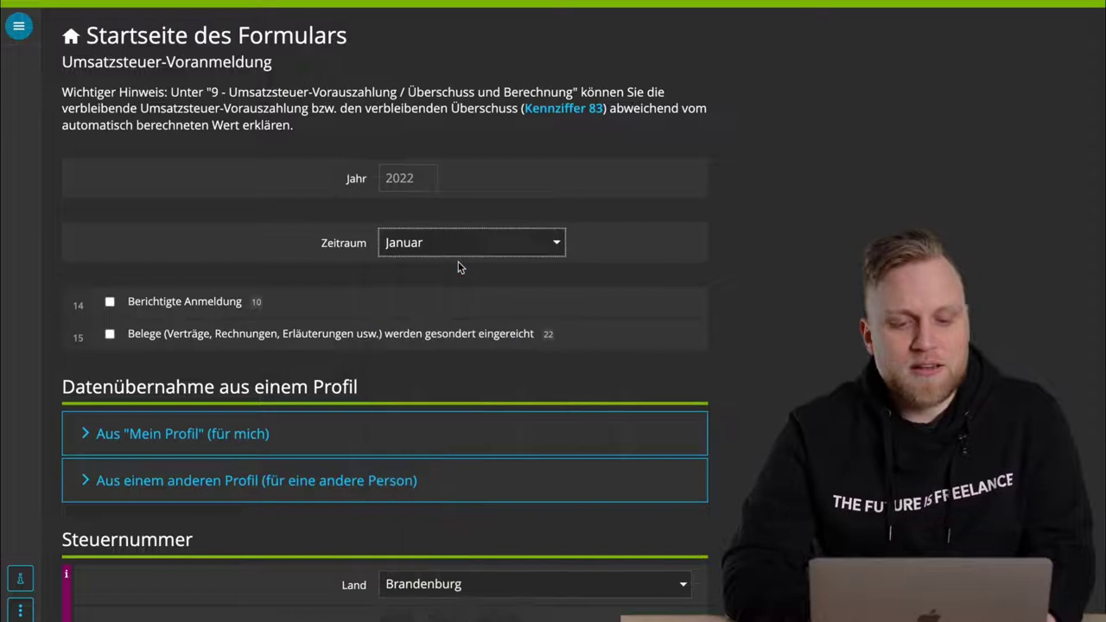
{"action": "scroll", "coordinate": [458, 261], "scroll_direction": "down", "scroll_amount": 1}
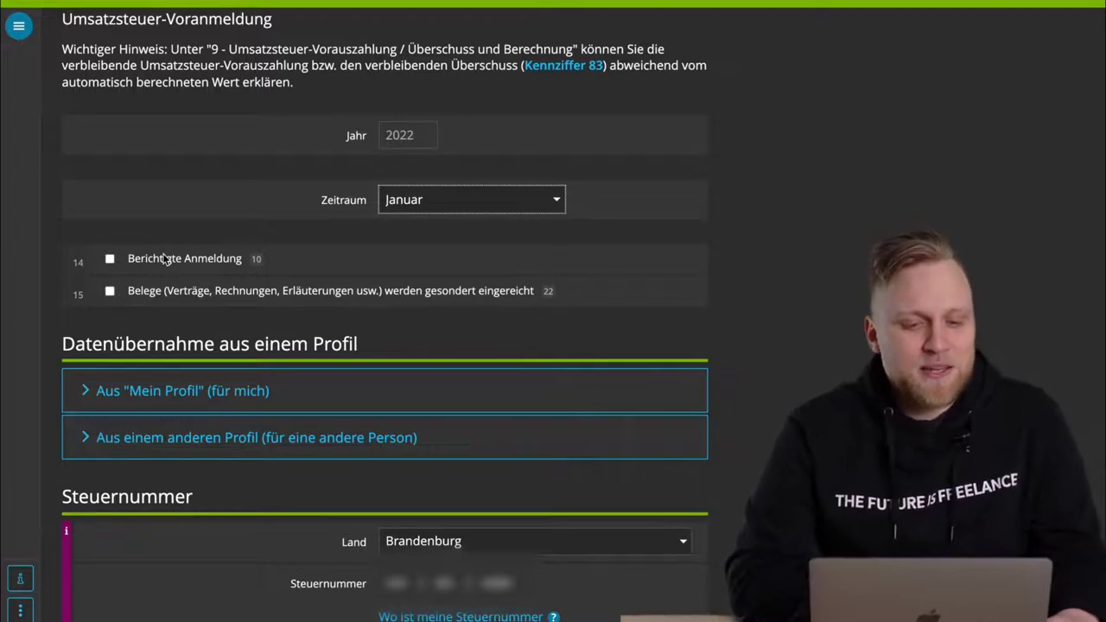
- Leave the Berichtigte Anmeldung checkbox unchecked
{"action": "left_click", "coordinate": [109, 261]}
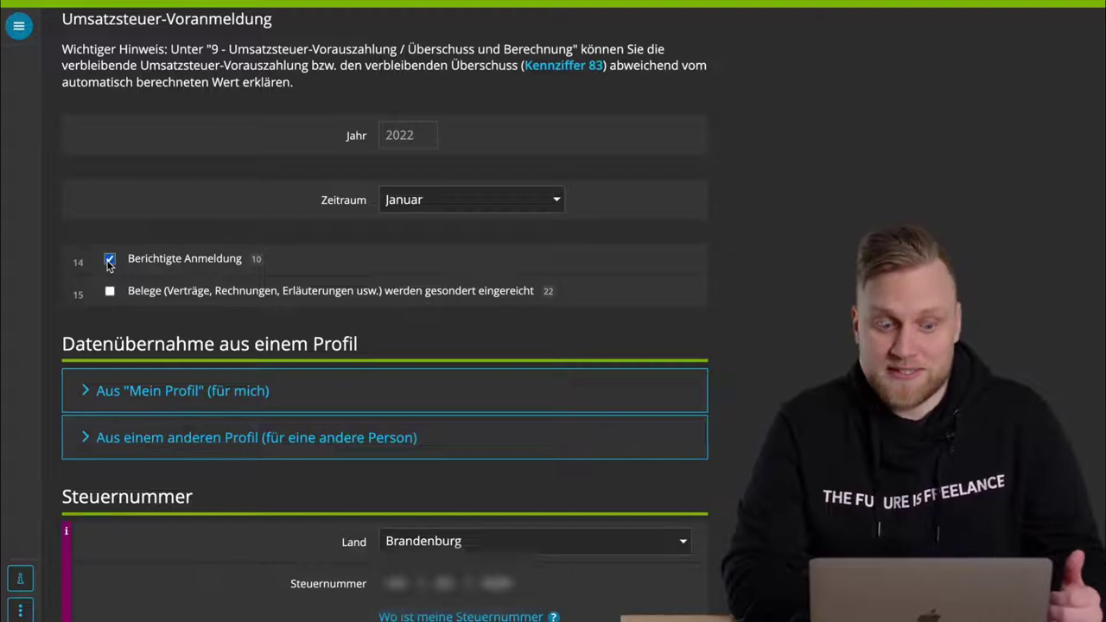
{"action": "left_click", "coordinate": [109, 264]}
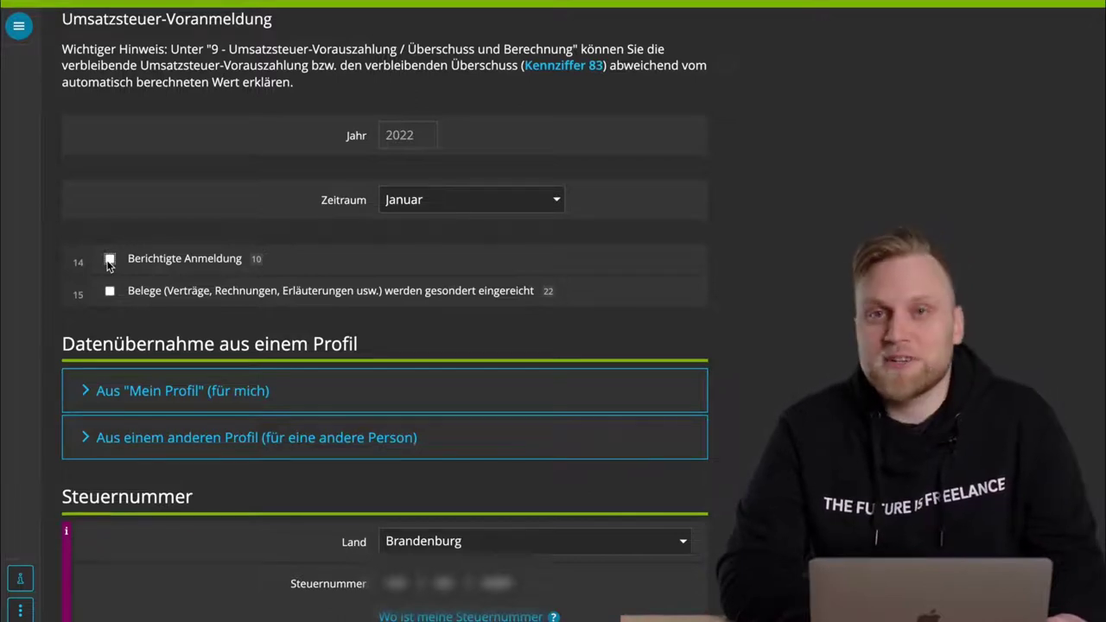
{"action": "left_click", "coordinate": [109, 264]}
{"action": "left_click", "coordinate": [109, 263]}
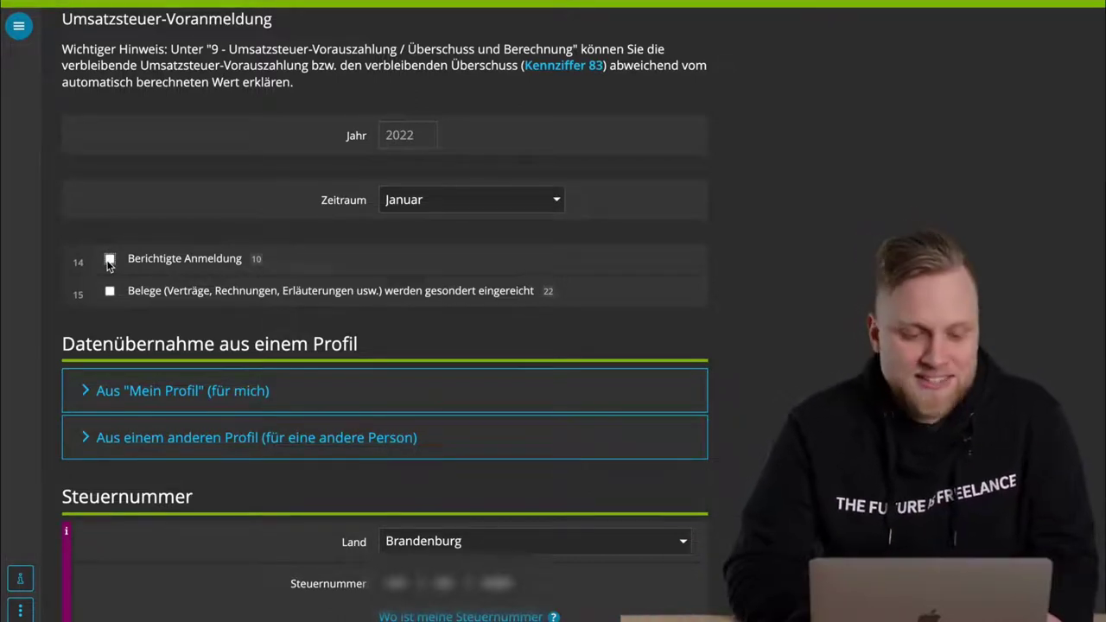
{"action": "scroll", "coordinate": [109, 264], "scroll_direction": "down", "scroll_amount": 1}
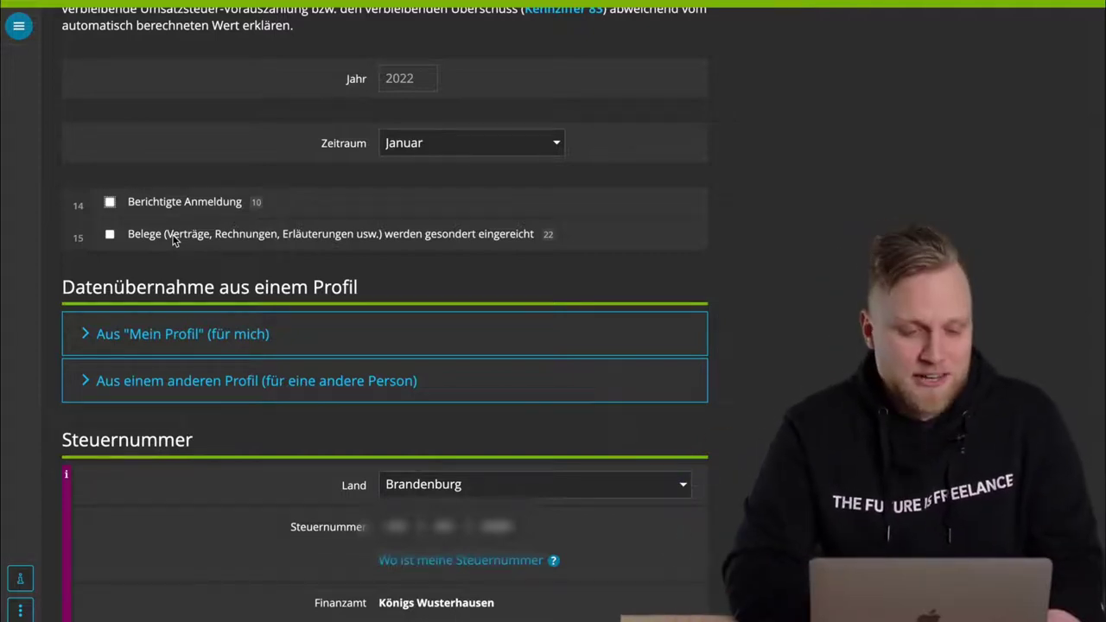
- Keep Land Brandenburg and Finanzamt Königs Wusterhausen unchanged
{"action": "scroll", "coordinate": [173, 240], "scroll_direction": "down", "scroll_amount": 2}
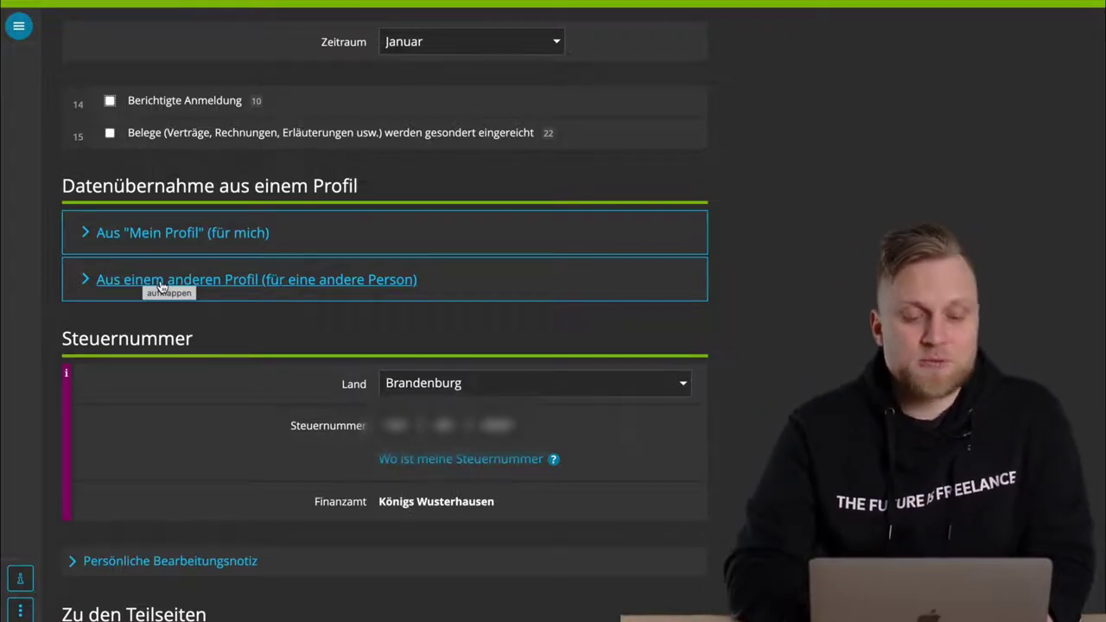
{"action": "scroll", "coordinate": [171, 289], "scroll_direction": "down", "scroll_amount": 2}
{"action": "scroll", "coordinate": [171, 289], "scroll_direction": "down", "scroll_amount": 1}
{"action": "scroll", "coordinate": [175, 216], "scroll_direction": "down", "scroll_amount": 1}
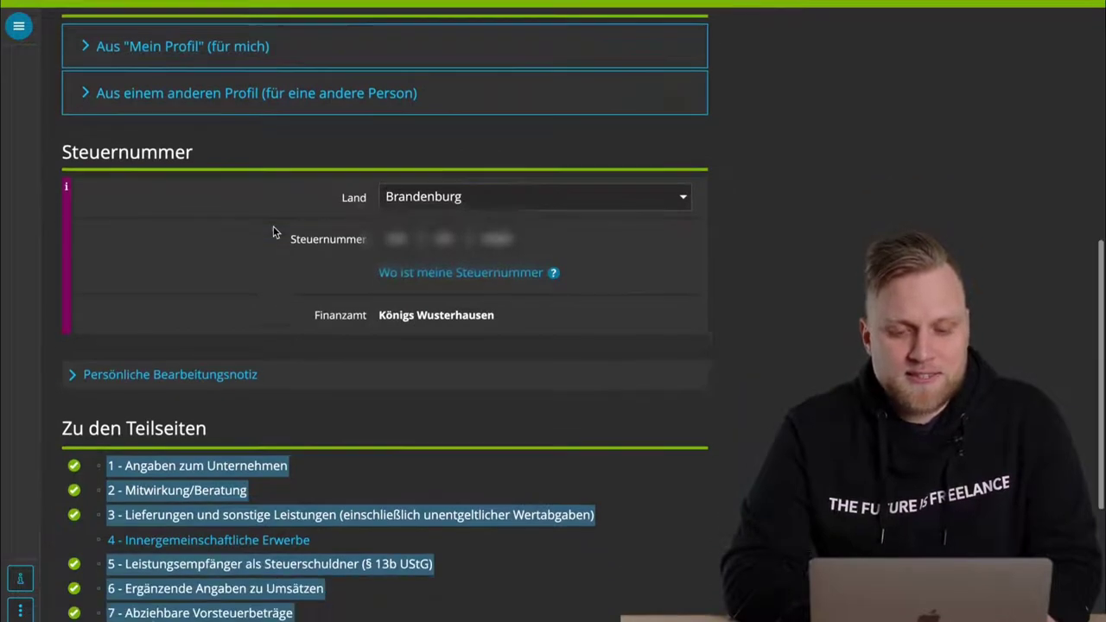
{"action": "left_click", "coordinate": [527, 202]}
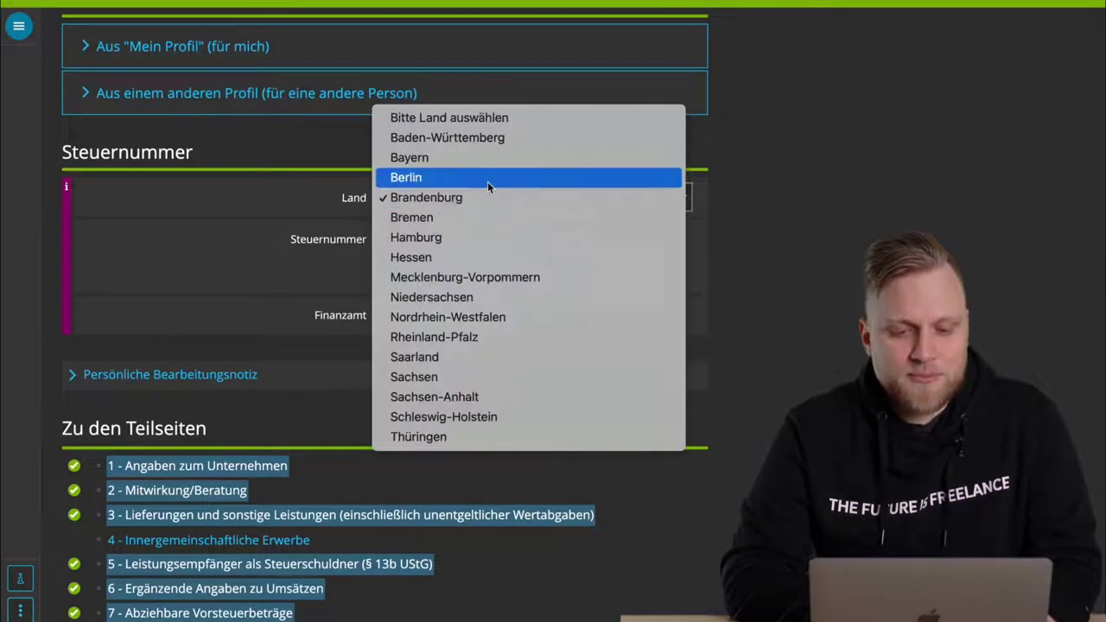
{"action": "left_click", "coordinate": [766, 264]}
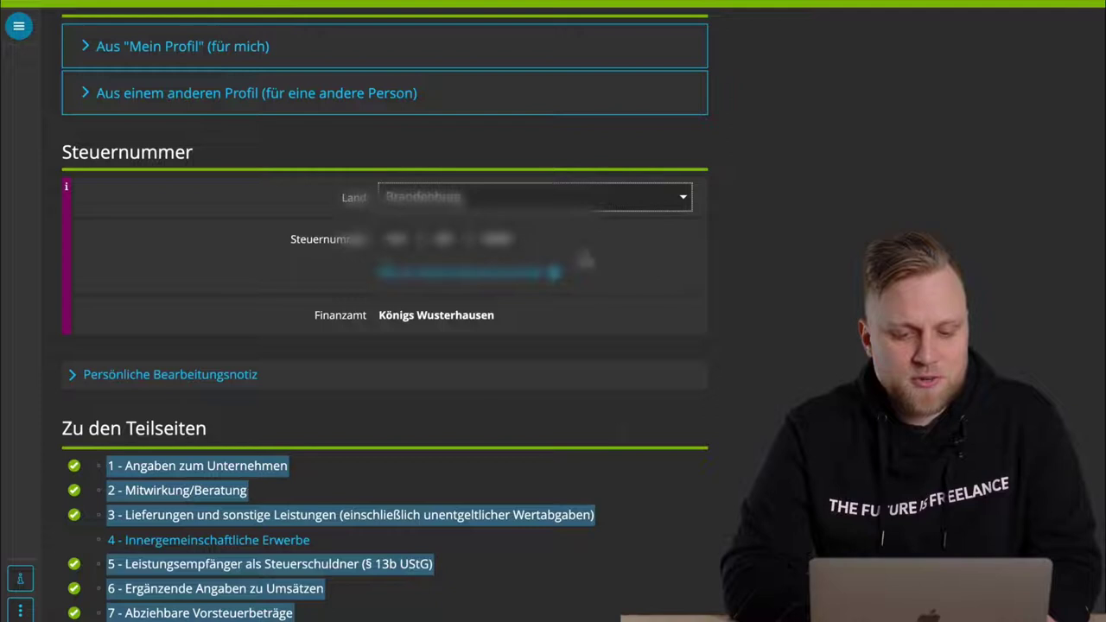
{"action": "scroll", "coordinate": [614, 262], "scroll_direction": "down", "scroll_amount": 2}
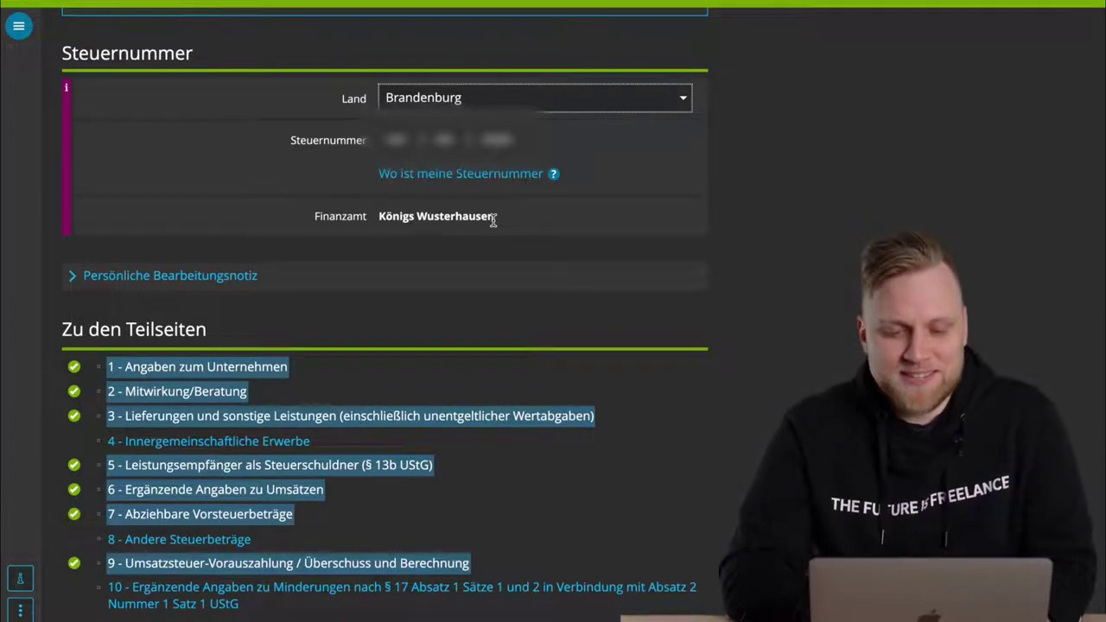
{"action": "triple_click", "coordinate": [462, 219]}
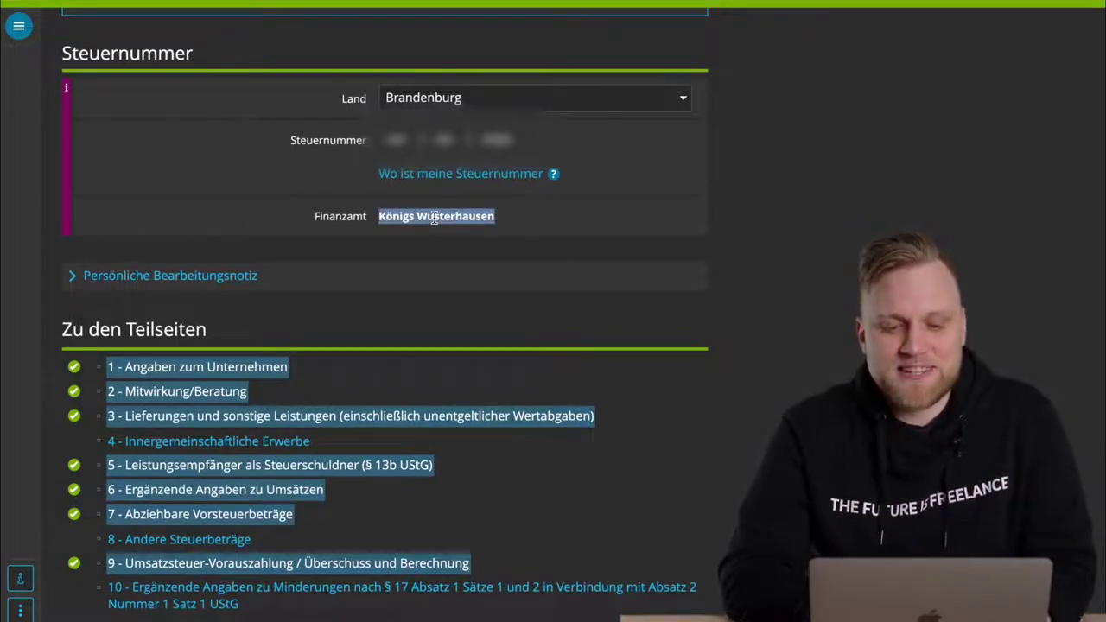
{"action": "left_click", "coordinate": [550, 226]}
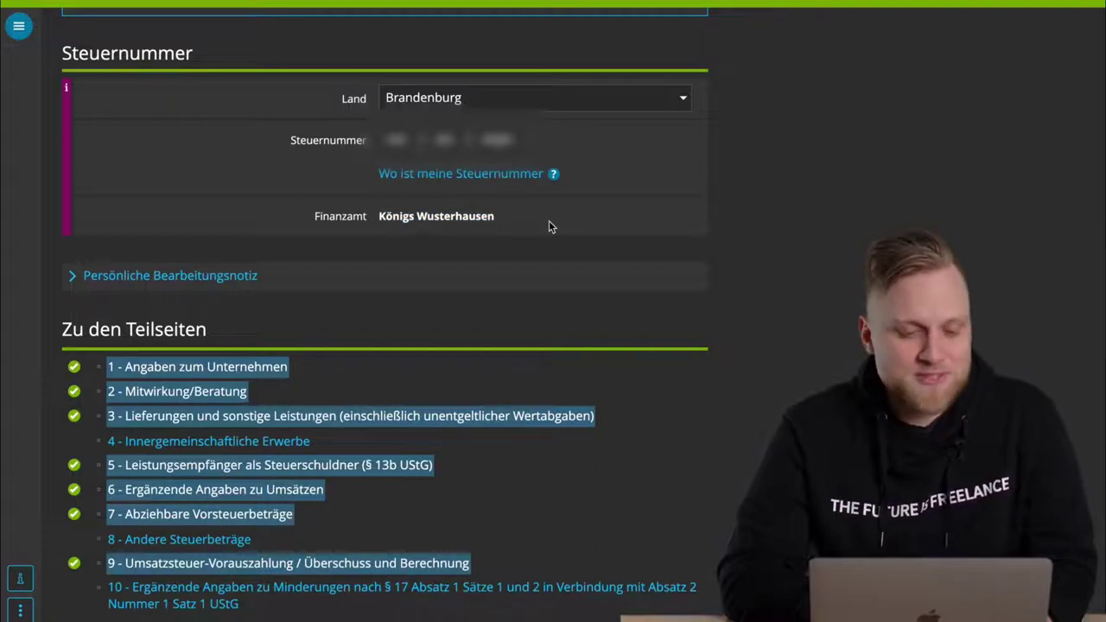
{"action": "scroll", "coordinate": [548, 226], "scroll_direction": "down", "scroll_amount": 3}
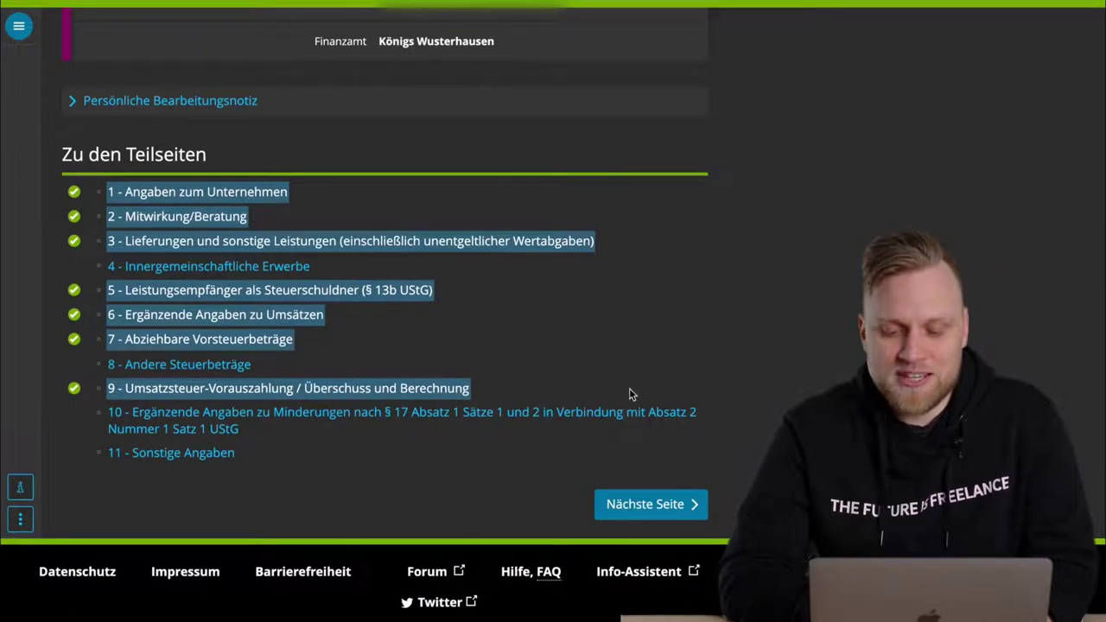
- Advance through section 1, Angaben zum Unternehmen, to section 2, Mitwirkung/Beratung
{"action": "left_click", "coordinate": [641, 508]}
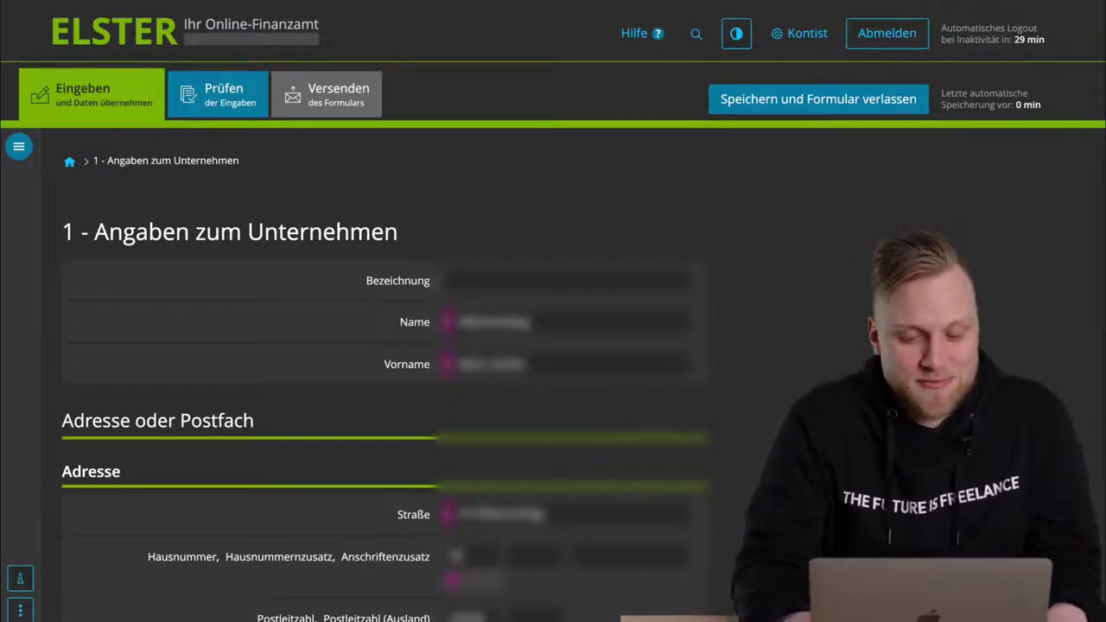
{"action": "scroll", "coordinate": [385, 346], "scroll_direction": "down", "scroll_amount": 5}
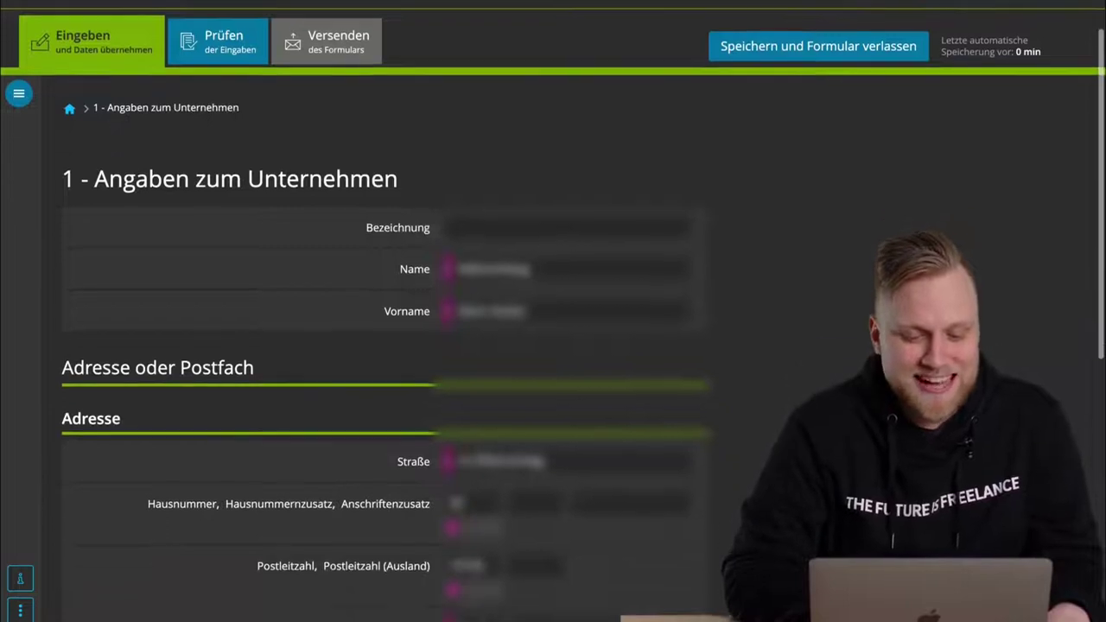
{"action": "scroll", "coordinate": [385, 345], "scroll_direction": "down", "scroll_amount": 3}
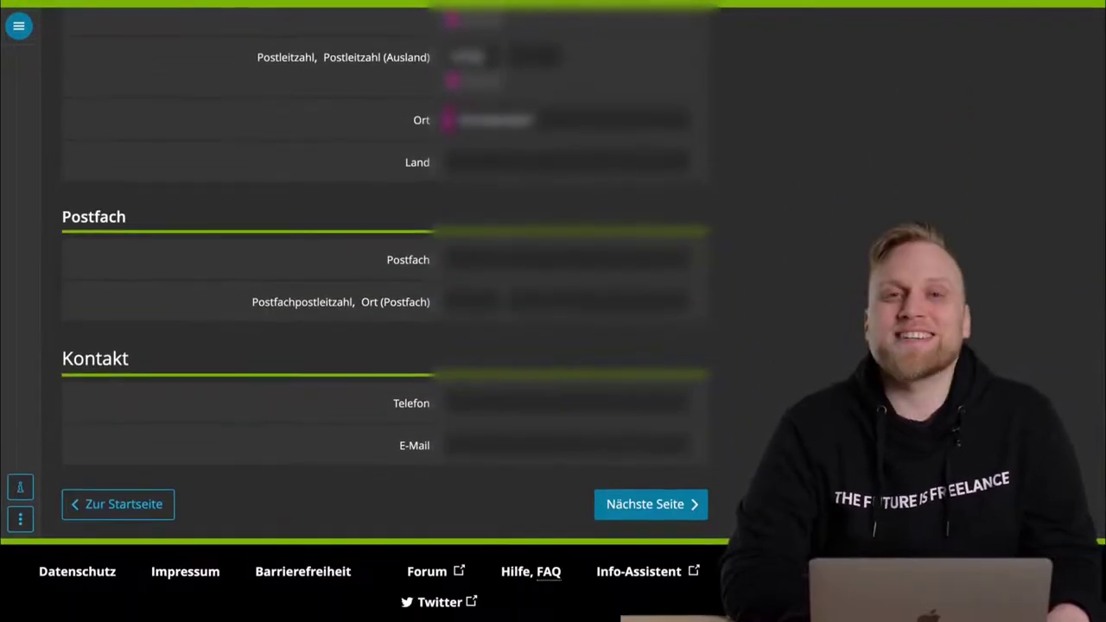
{"action": "left_click", "coordinate": [676, 505]}
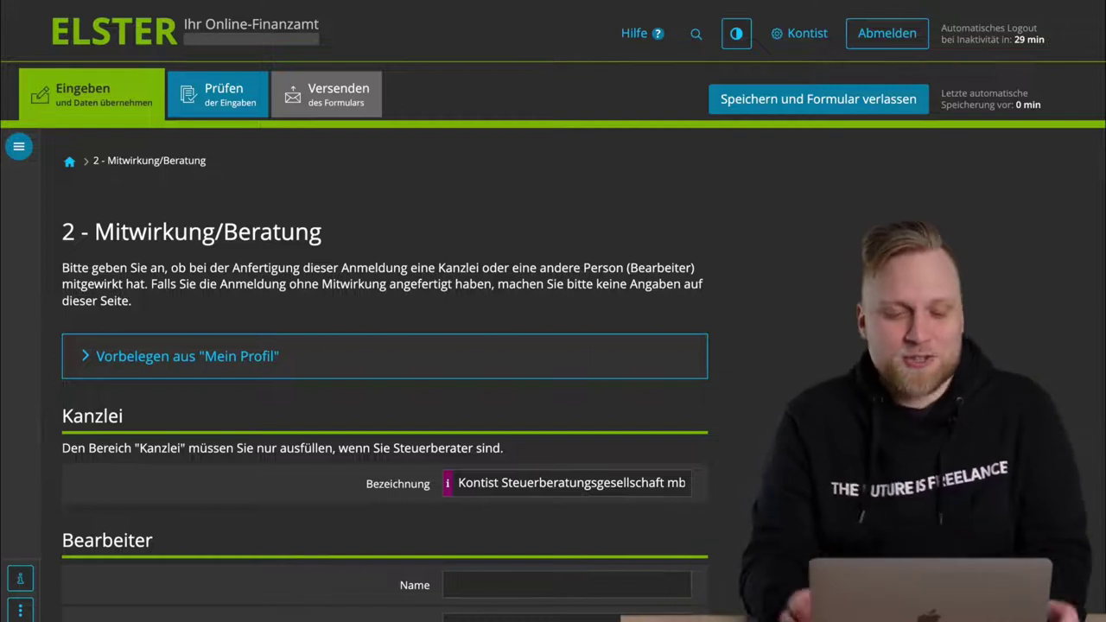
- Scroll through the prefilled Kanzlei name, address and contact fields
{"action": "scroll", "coordinate": [553, 311], "scroll_direction": "down", "scroll_amount": 1}
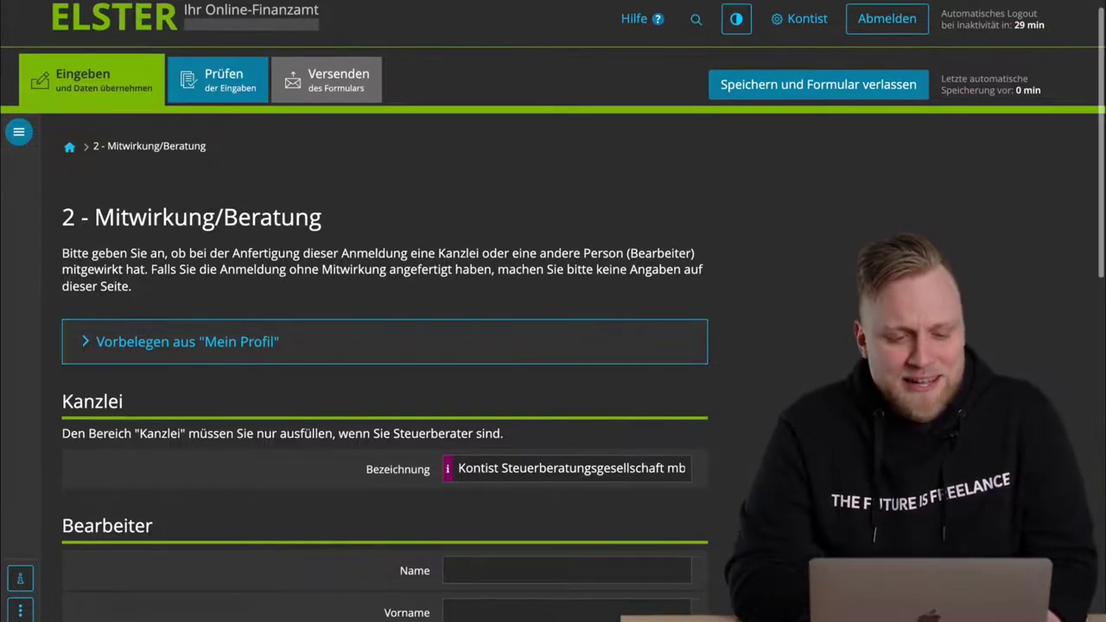
{"action": "scroll", "coordinate": [553, 311], "scroll_direction": "down", "scroll_amount": 3}
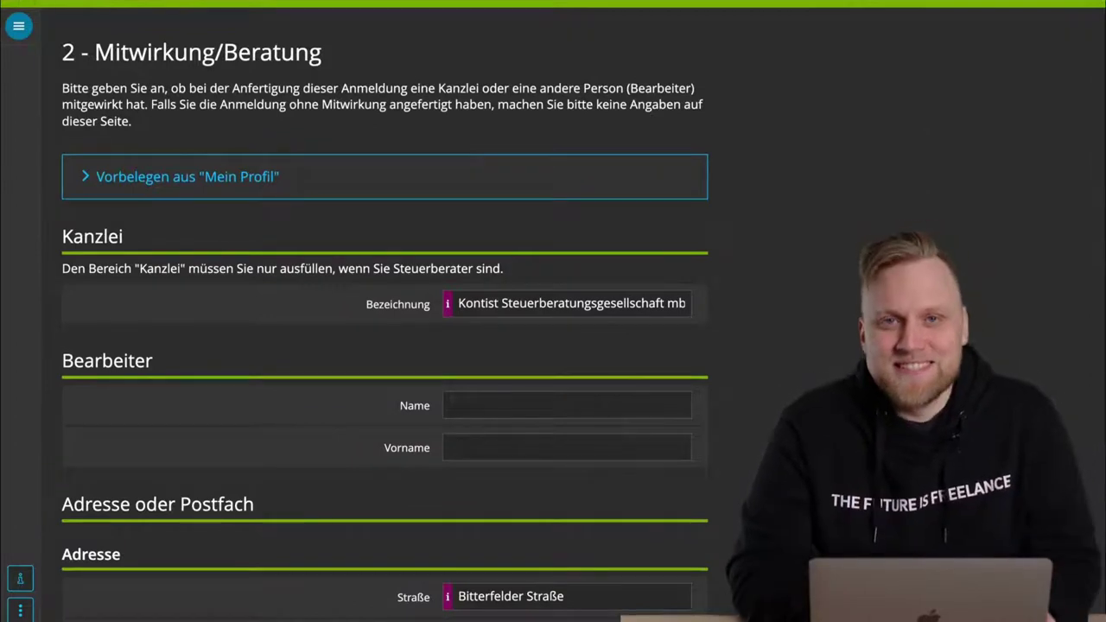
{"action": "scroll", "coordinate": [553, 311], "scroll_direction": "down", "scroll_amount": 1}
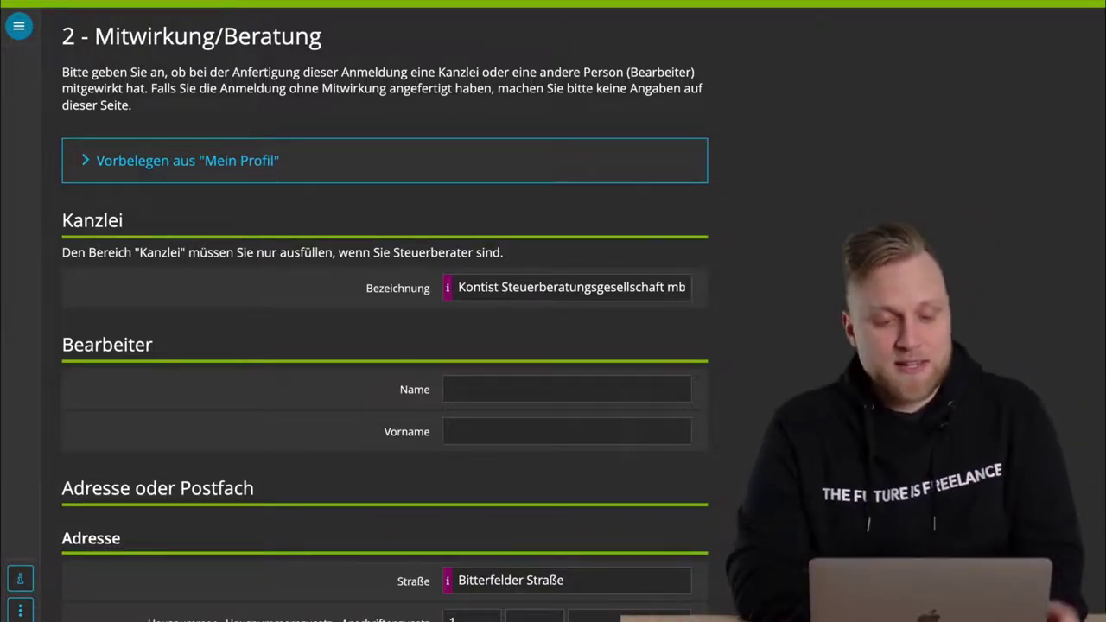
{"action": "scroll", "coordinate": [384, 346], "scroll_direction": "down", "scroll_amount": 3}
{"action": "scroll", "coordinate": [384, 345], "scroll_direction": "down", "scroll_amount": 10}
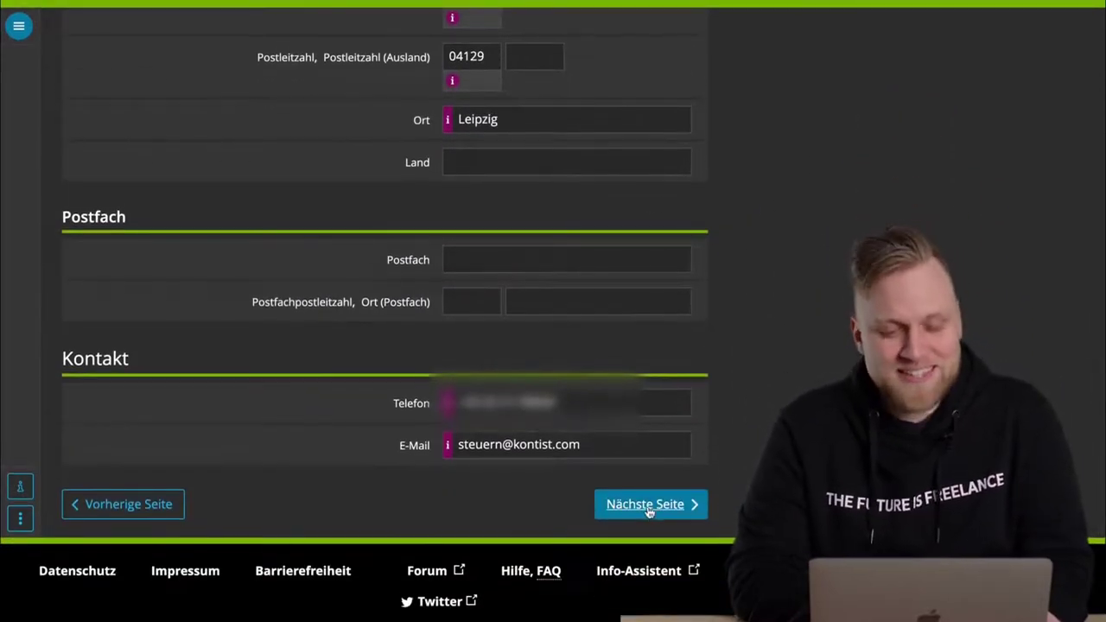
{"action": "left_click", "coordinate": [648, 504]}
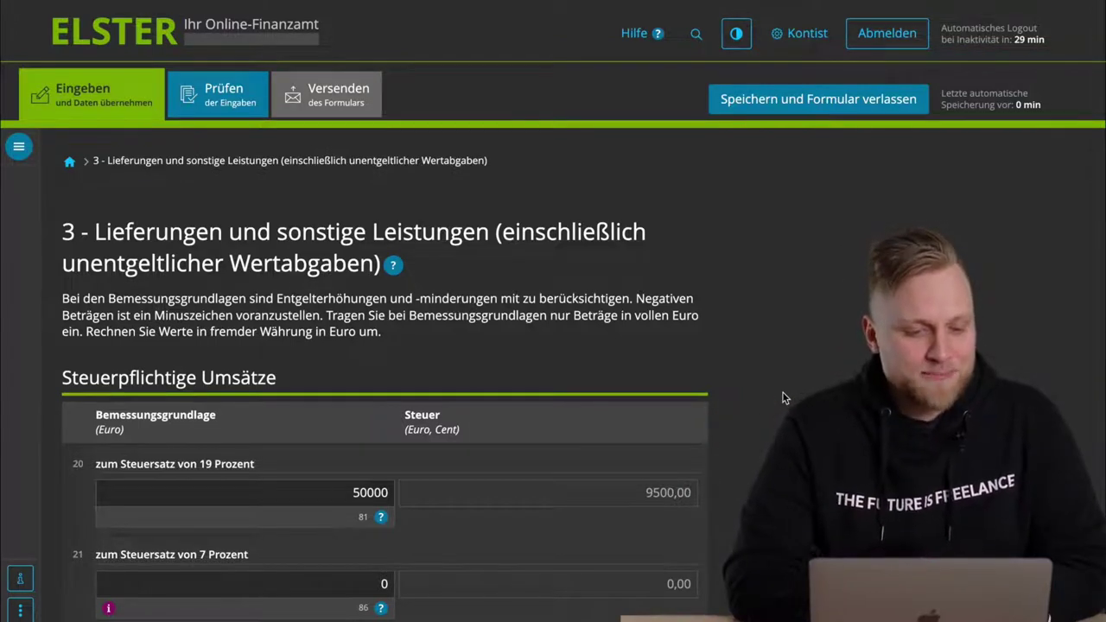
{"action": "scroll", "coordinate": [782, 397], "scroll_direction": "down", "scroll_amount": 3}
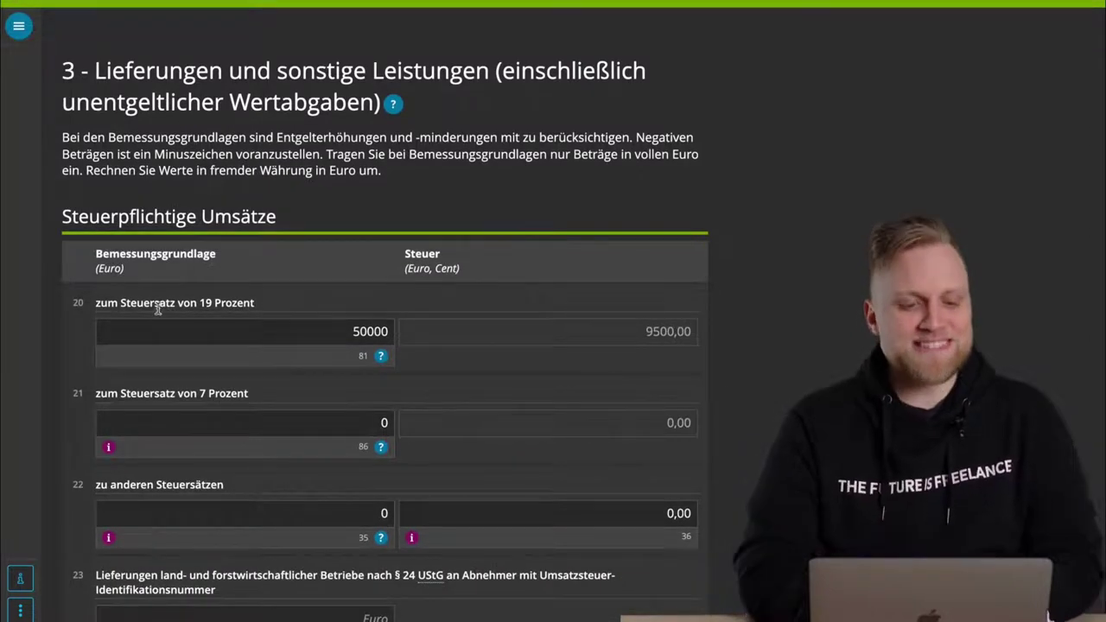
{"action": "left_click", "coordinate": [208, 341]}
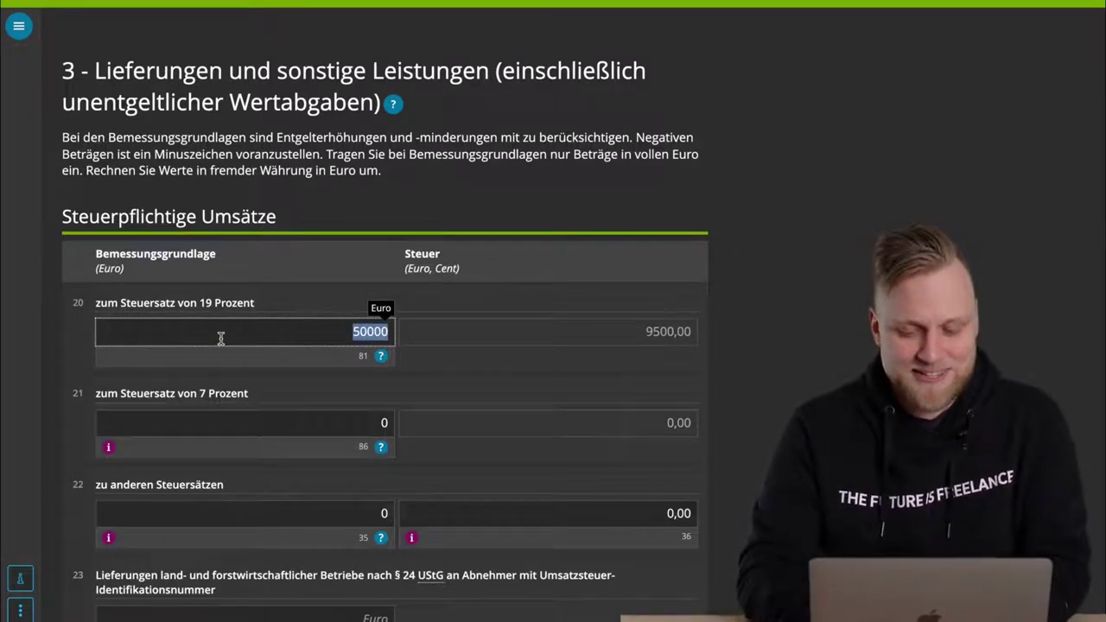
{"action": "type", "text": "50"}
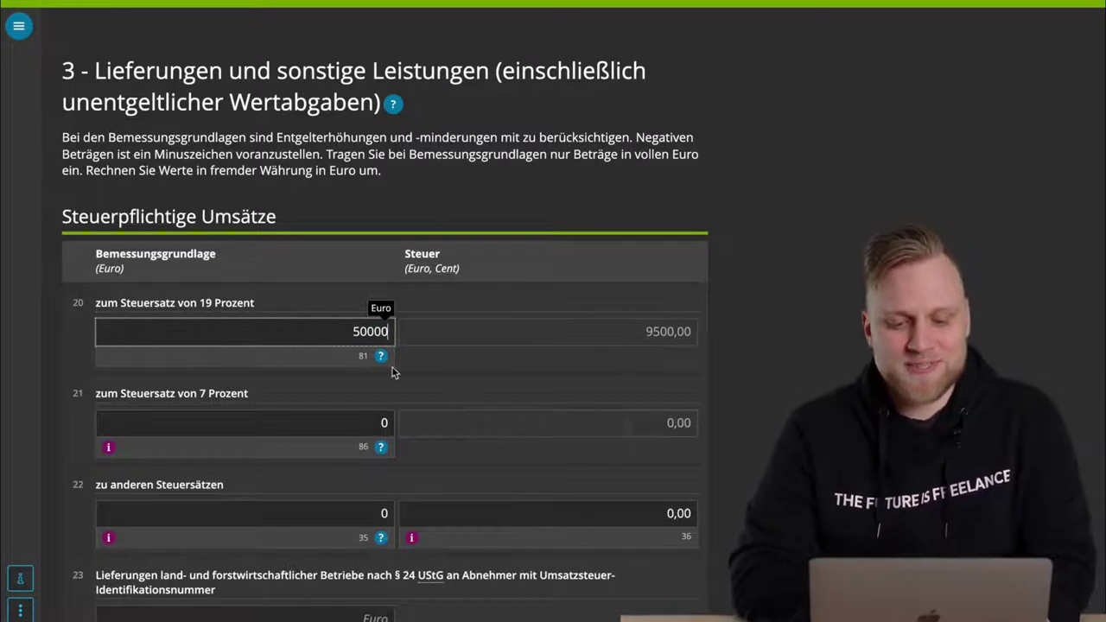
{"action": "left_click", "coordinate": [435, 367]}
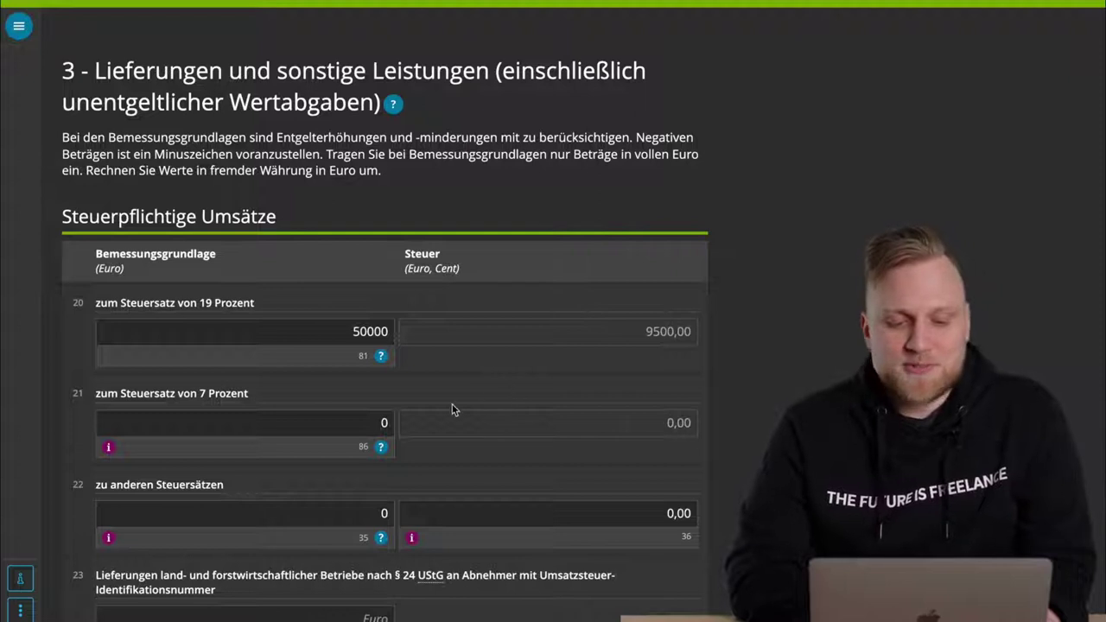
{"action": "triple_click", "coordinate": [241, 391]}
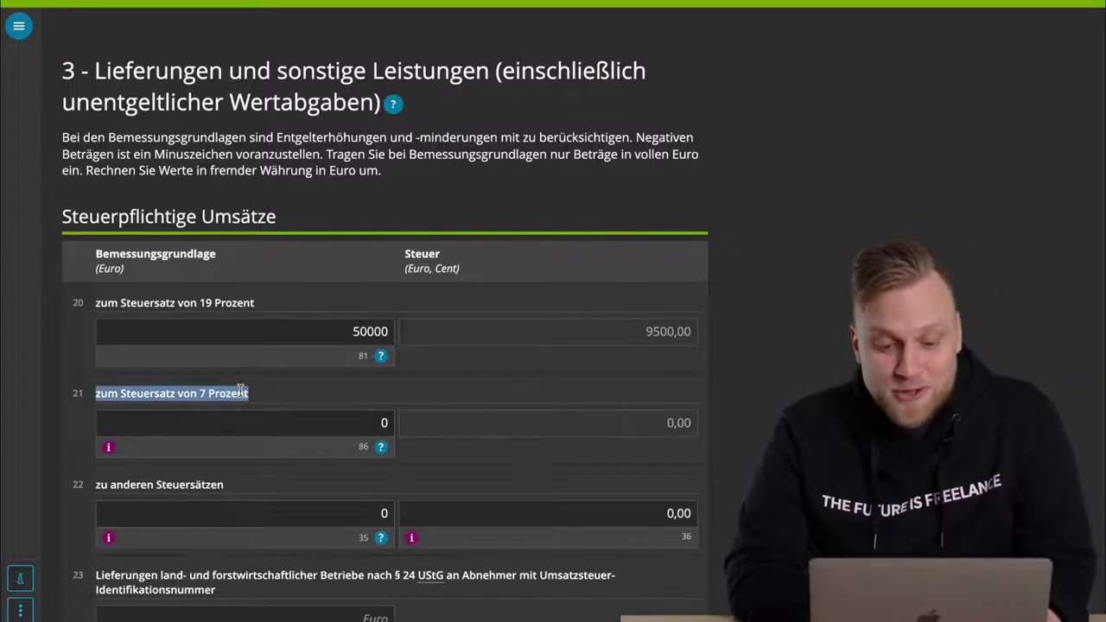
{"action": "triple_click", "coordinate": [188, 483]}
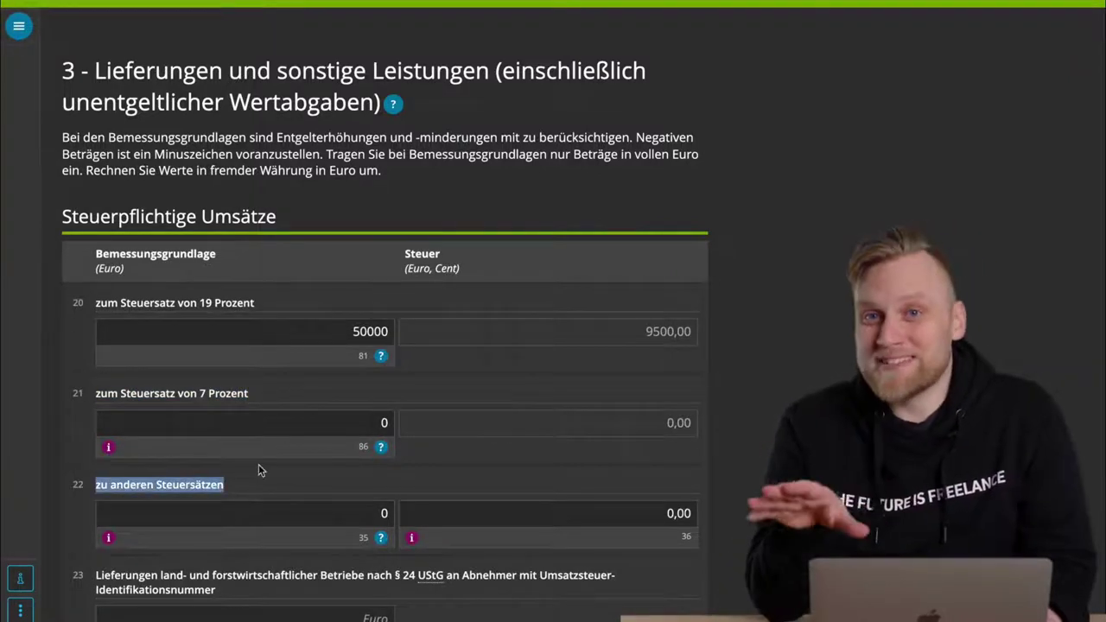
{"action": "left_click", "coordinate": [501, 437]}
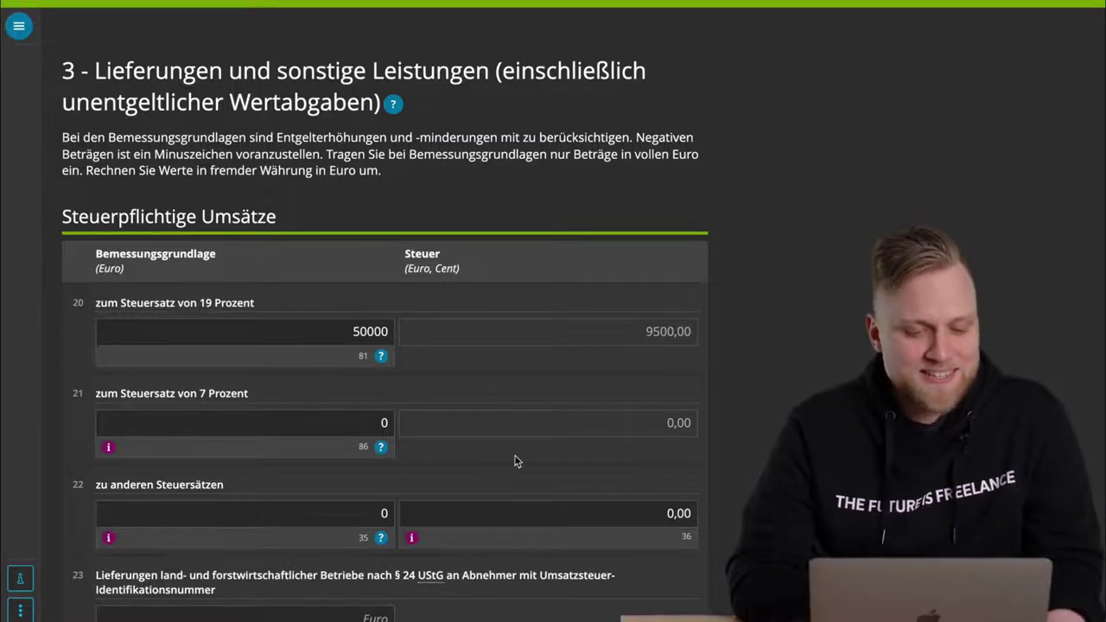
{"action": "scroll", "coordinate": [515, 460], "scroll_direction": "down", "scroll_amount": 3}
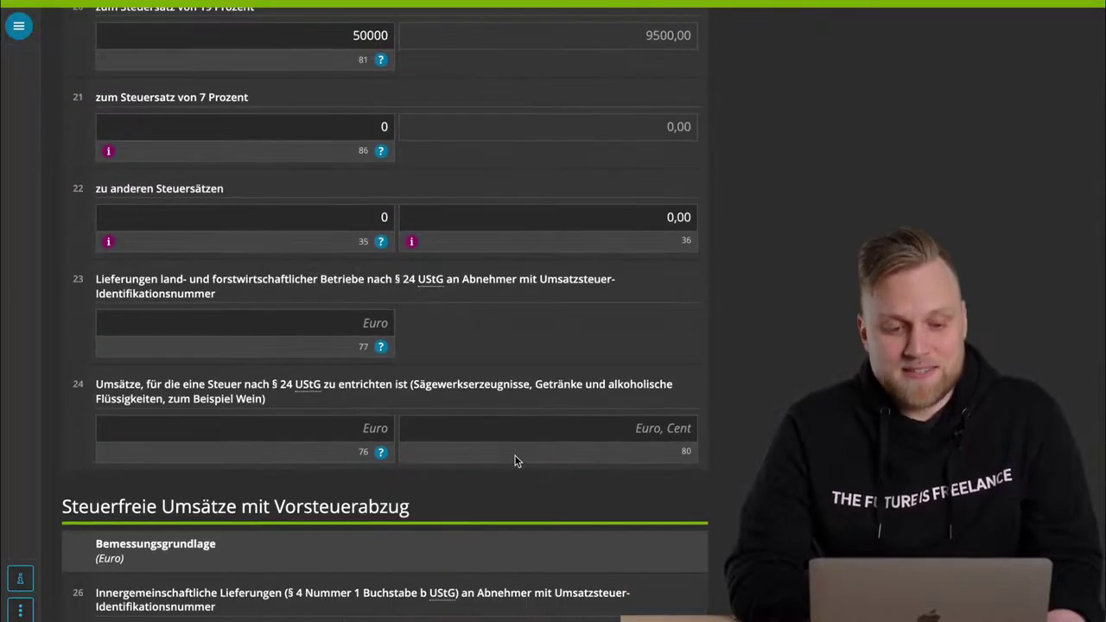
{"action": "scroll", "coordinate": [515, 460], "scroll_direction": "down", "scroll_amount": 3}
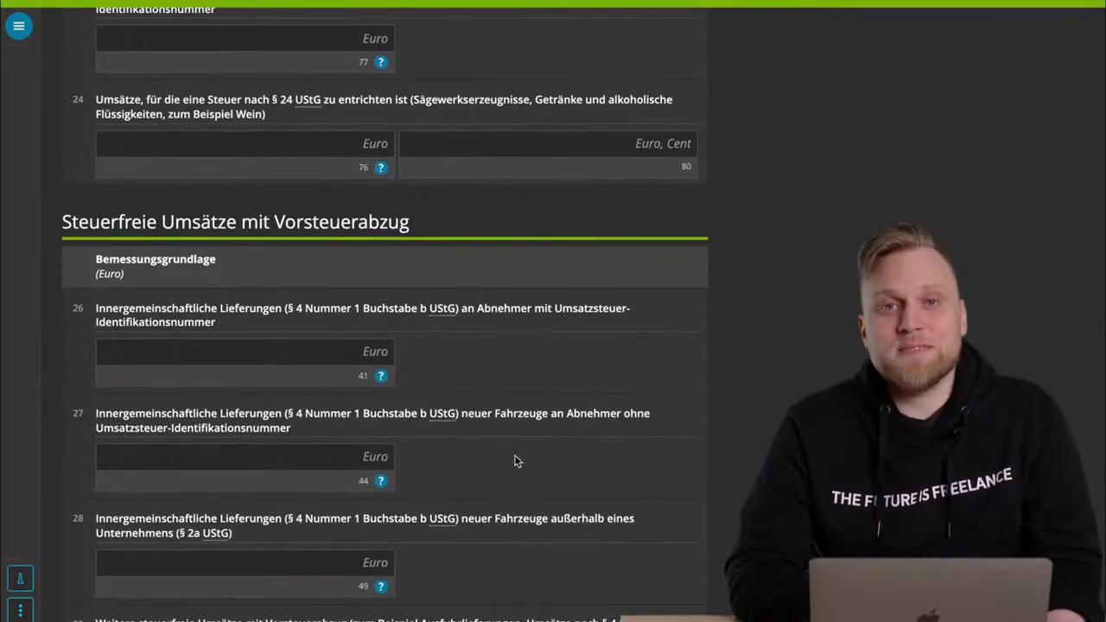
{"action": "triple_click", "coordinate": [242, 218]}
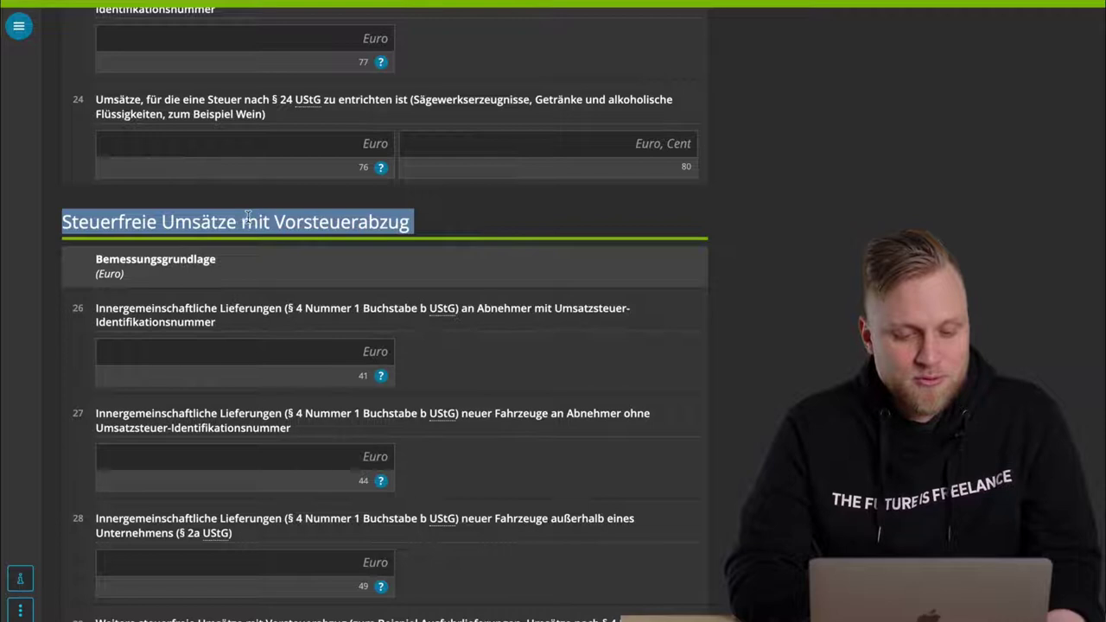
{"action": "scroll", "coordinate": [383, 239], "scroll_direction": "down", "scroll_amount": 2}
{"action": "triple_click", "coordinate": [289, 568]}
{"action": "left_click", "coordinate": [529, 311]}
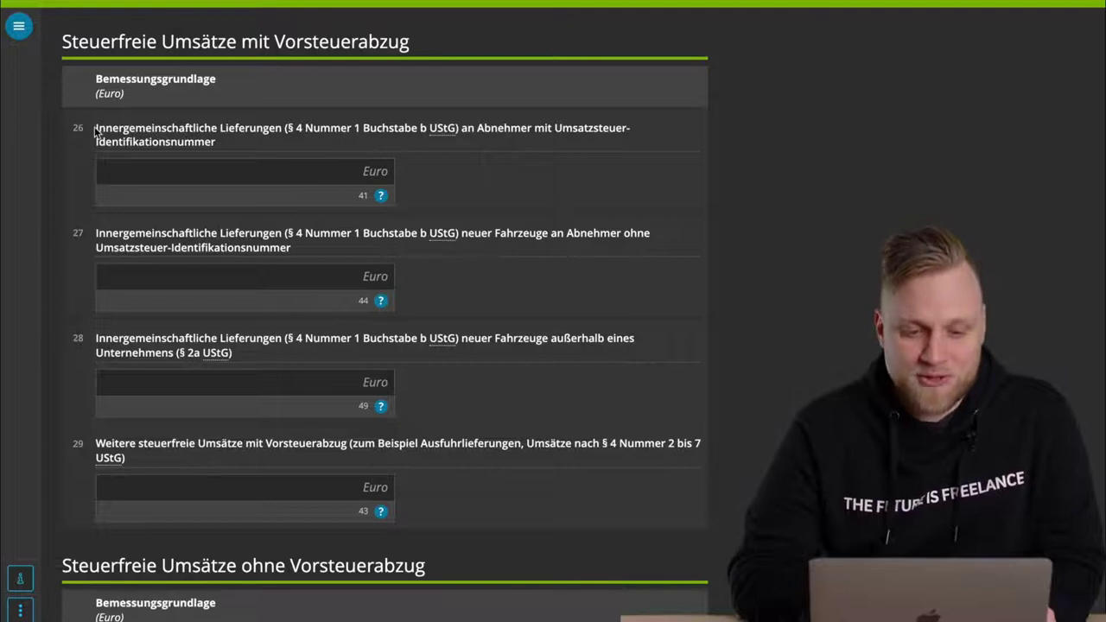
{"action": "left_click_drag", "start_coordinate": [97, 128], "coordinate": [260, 128]}
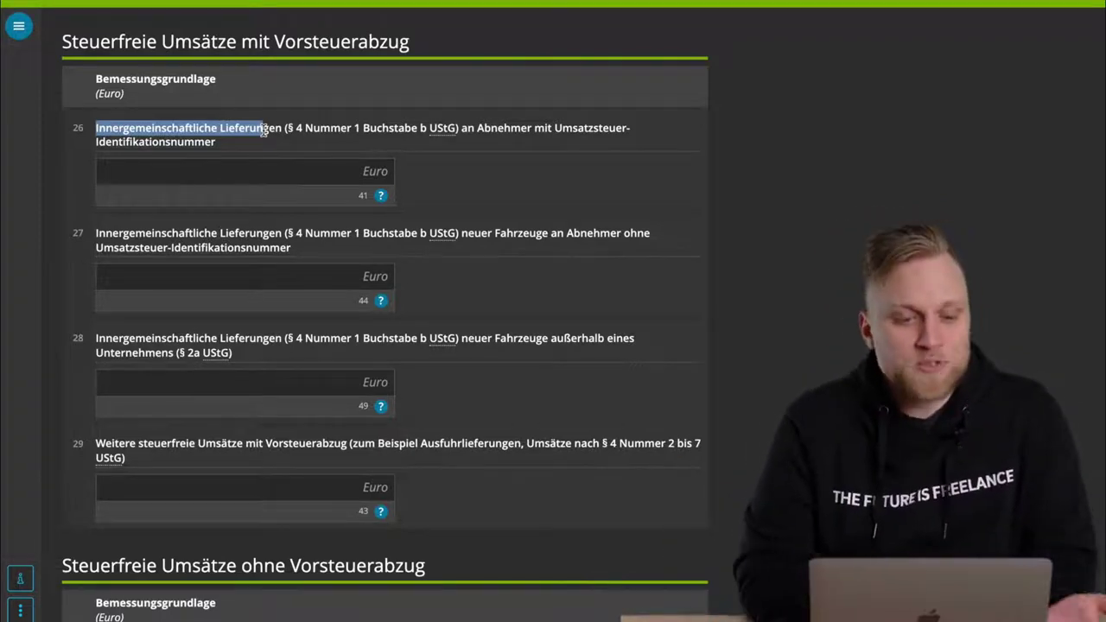
{"action": "left_click", "coordinate": [263, 130]}
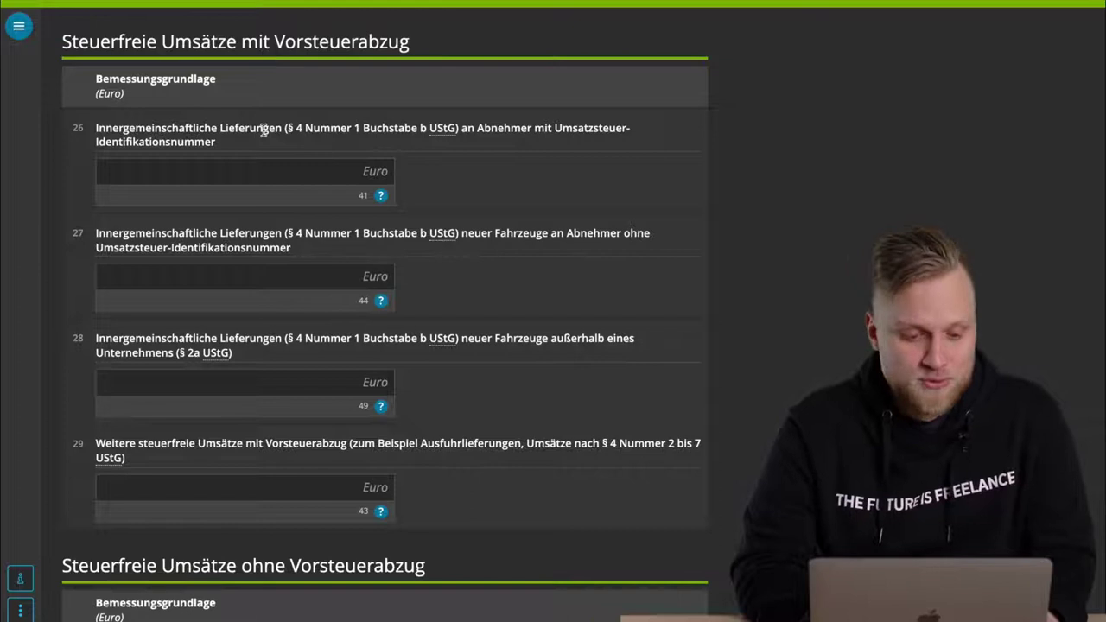
{"action": "scroll", "coordinate": [264, 129], "scroll_direction": "down", "scroll_amount": 1}
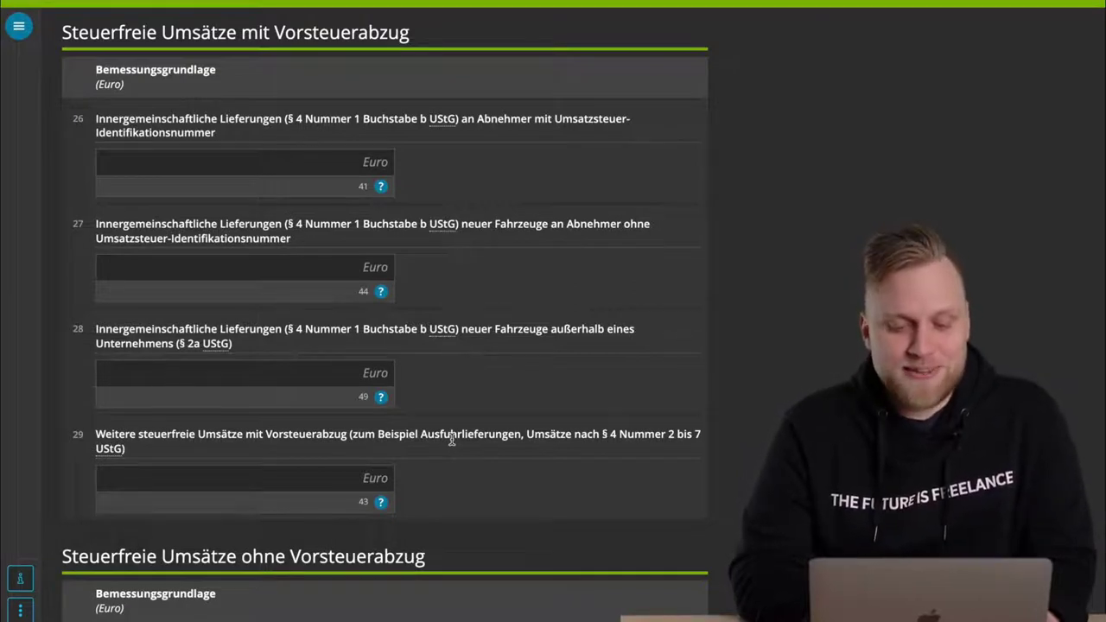
{"action": "triple_click", "coordinate": [451, 440]}
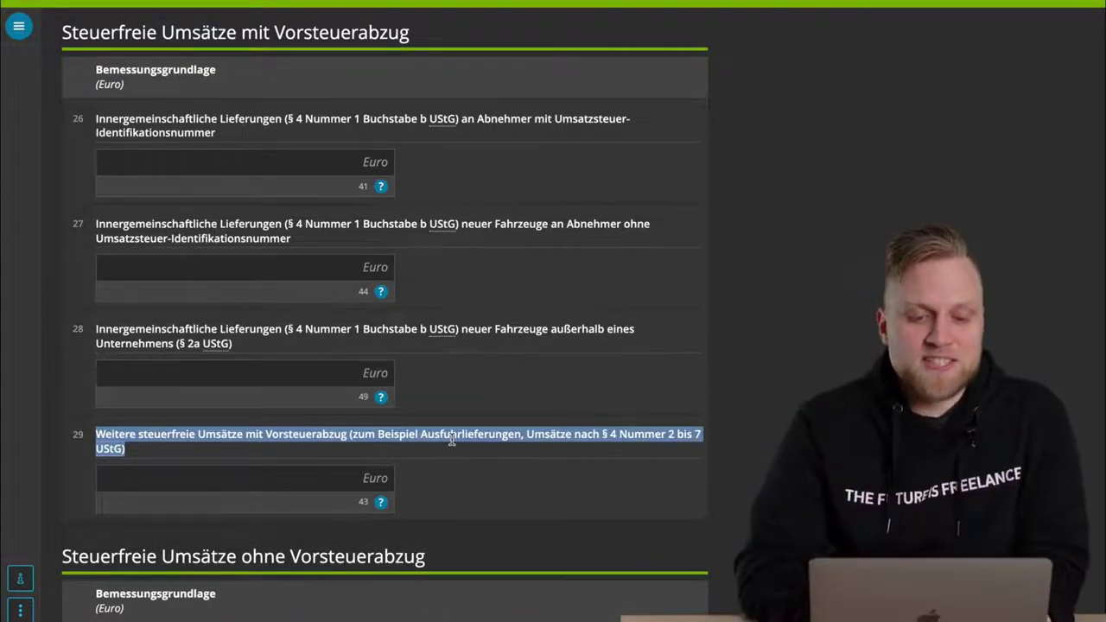
{"action": "left_click", "coordinate": [461, 380]}
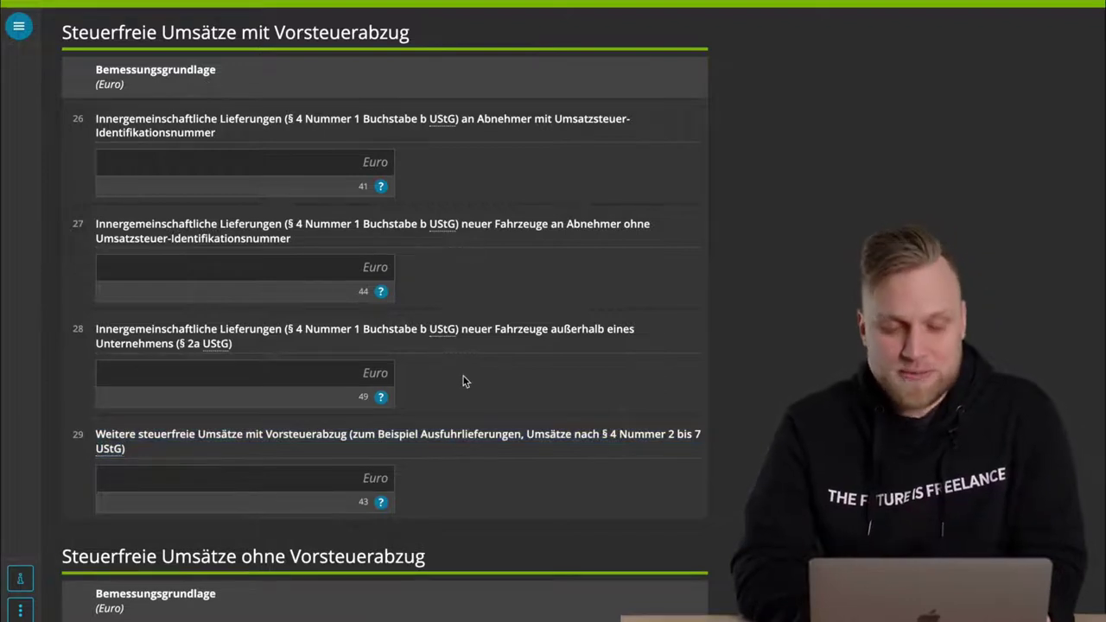
{"action": "scroll", "coordinate": [453, 449], "scroll_direction": "down", "scroll_amount": 3}
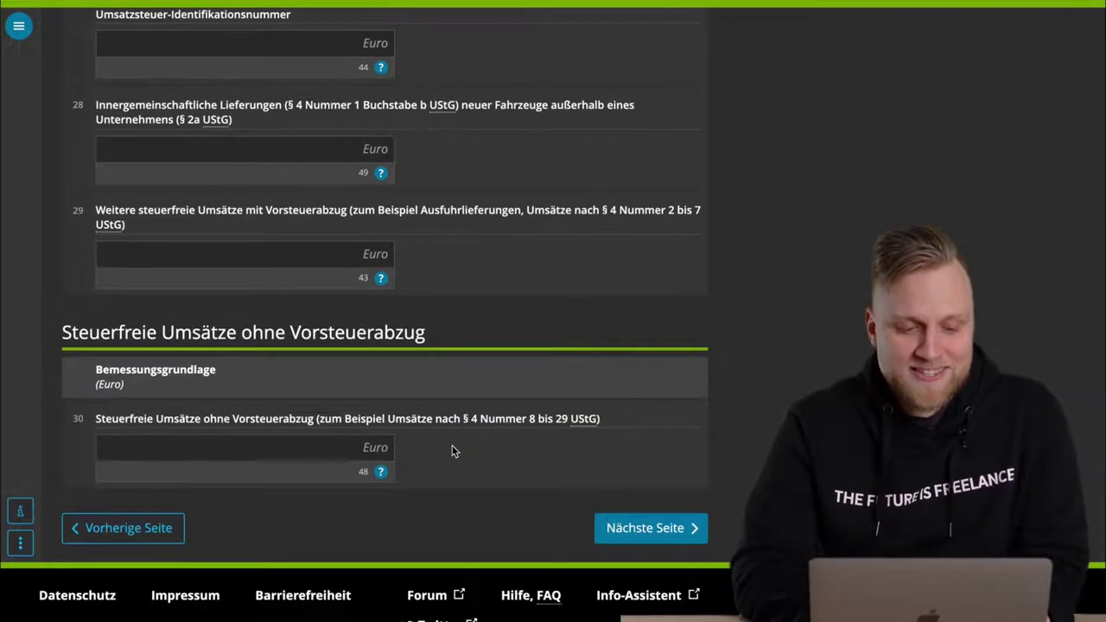
{"action": "triple_click", "coordinate": [263, 331]}
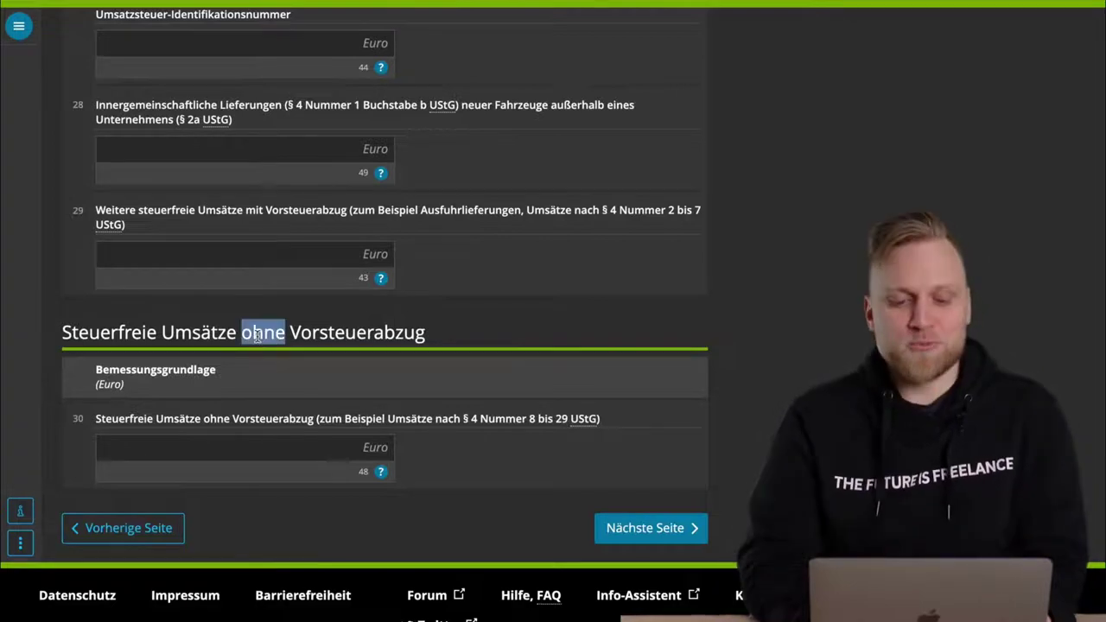
{"action": "left_click", "coordinate": [494, 342]}
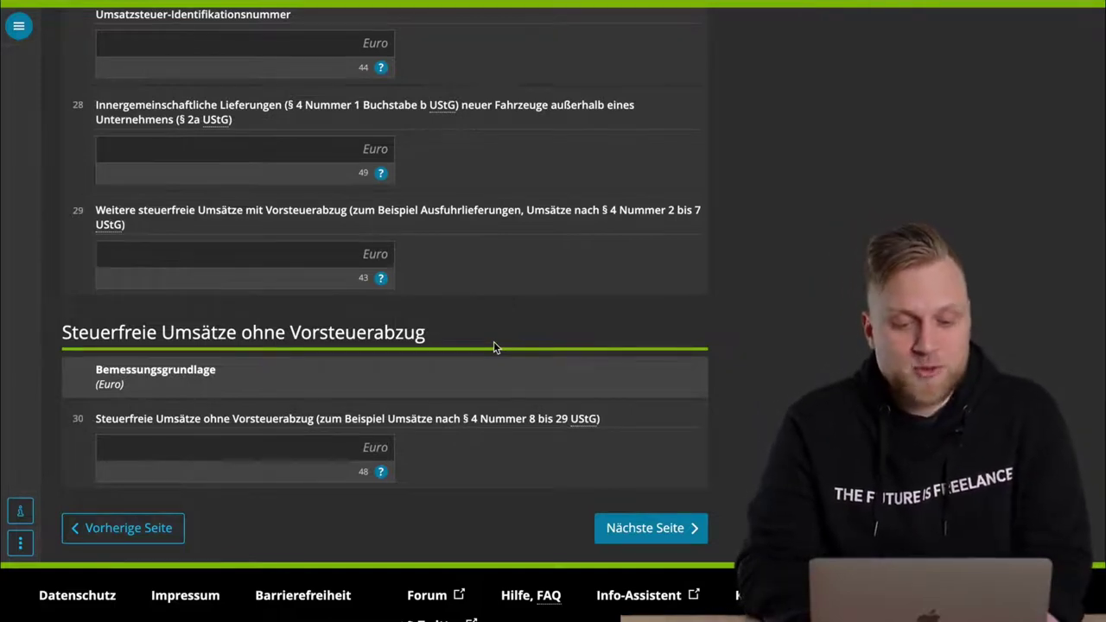
- Review the tax-free intra-Community acquisitions in section 4, leaving line 33 empty
{"action": "left_click", "coordinate": [380, 445]}
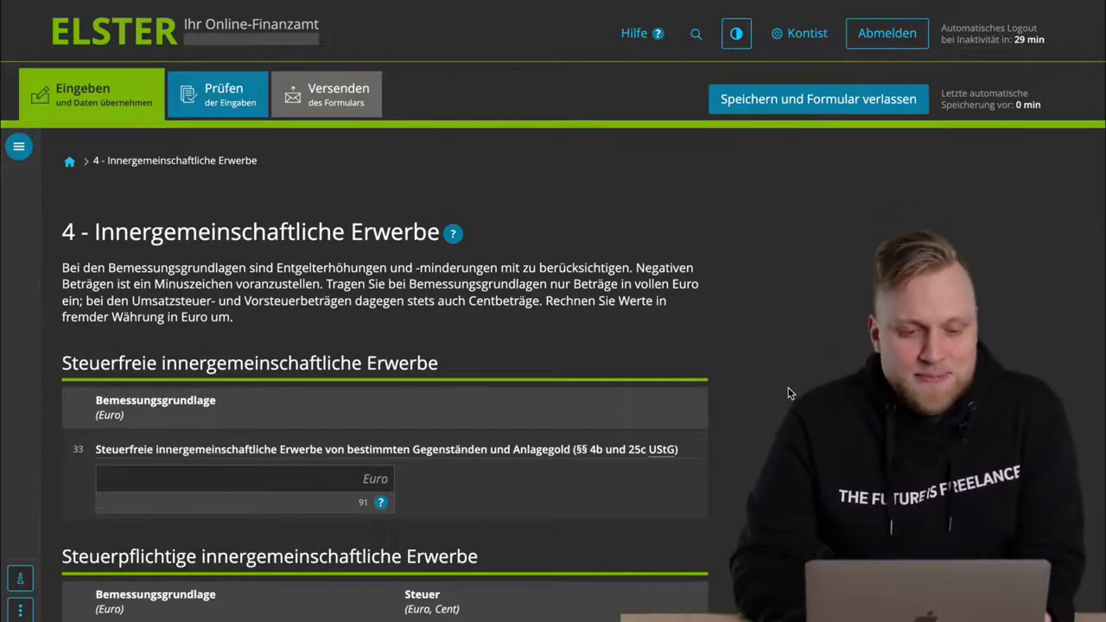
{"action": "scroll", "coordinate": [790, 387], "scroll_direction": "down", "scroll_amount": 3}
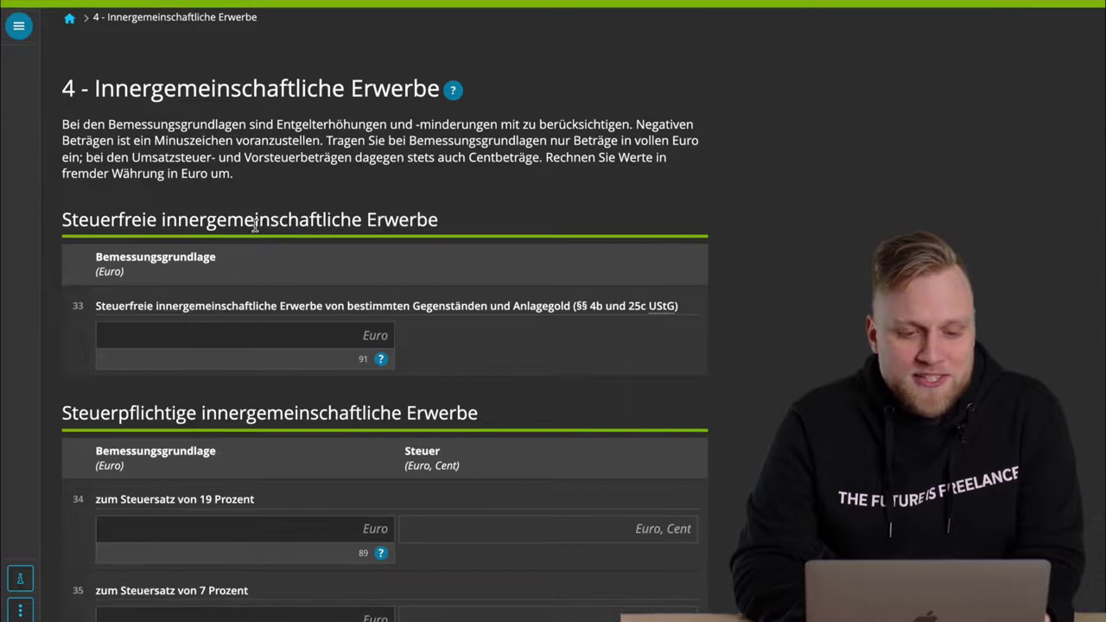
{"action": "triple_click", "coordinate": [255, 224]}
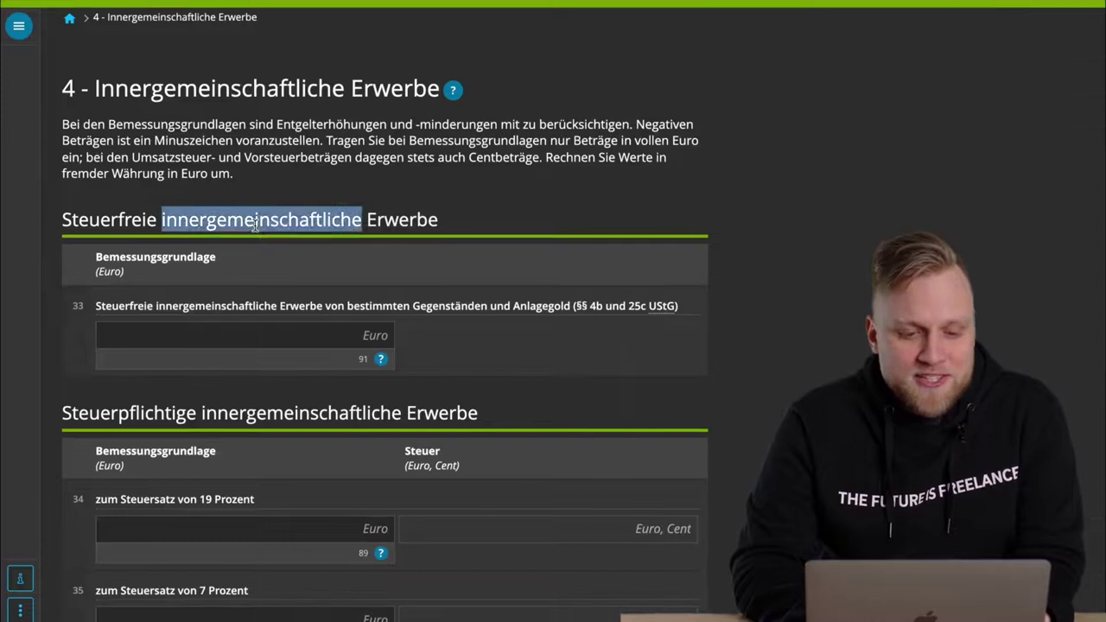
{"action": "triple_click", "coordinate": [214, 303]}
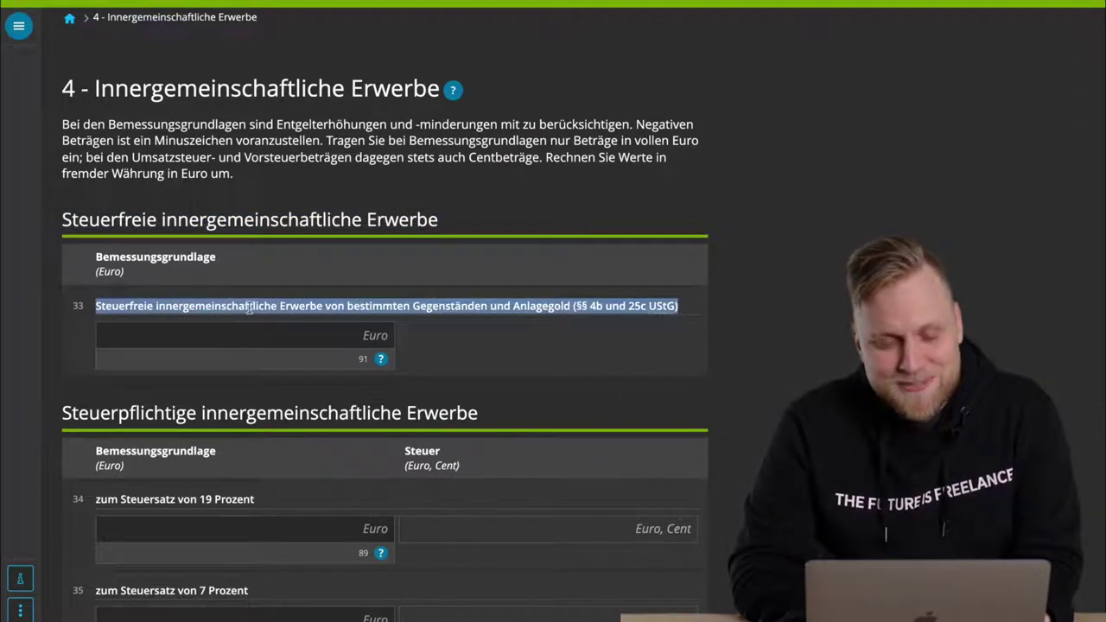
{"action": "left_click", "coordinate": [515, 327]}
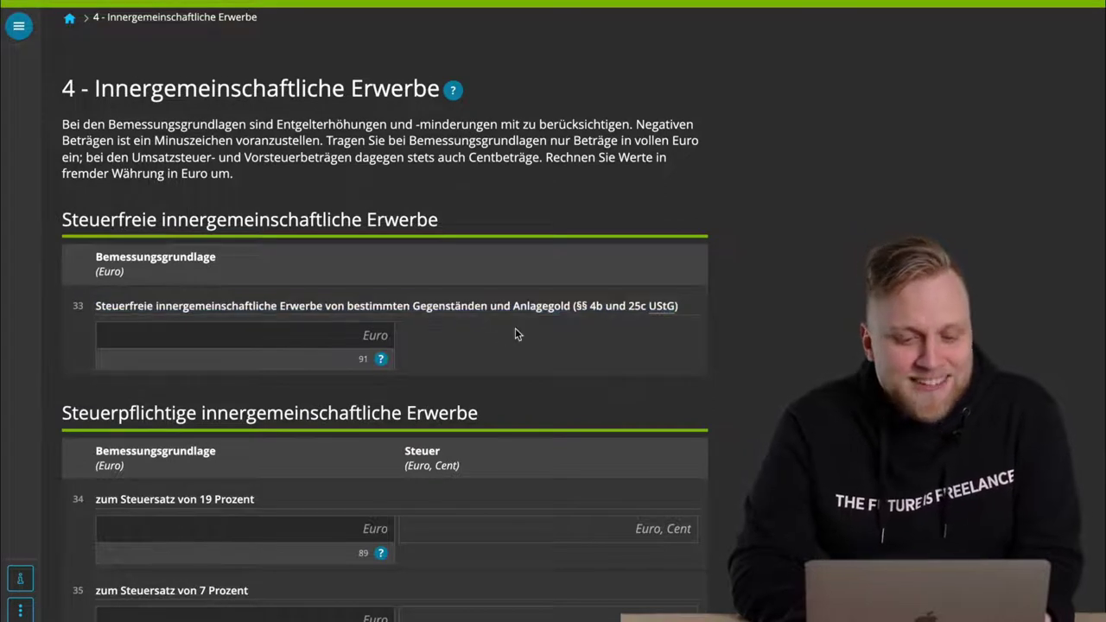
{"action": "triple_click", "coordinate": [467, 309]}
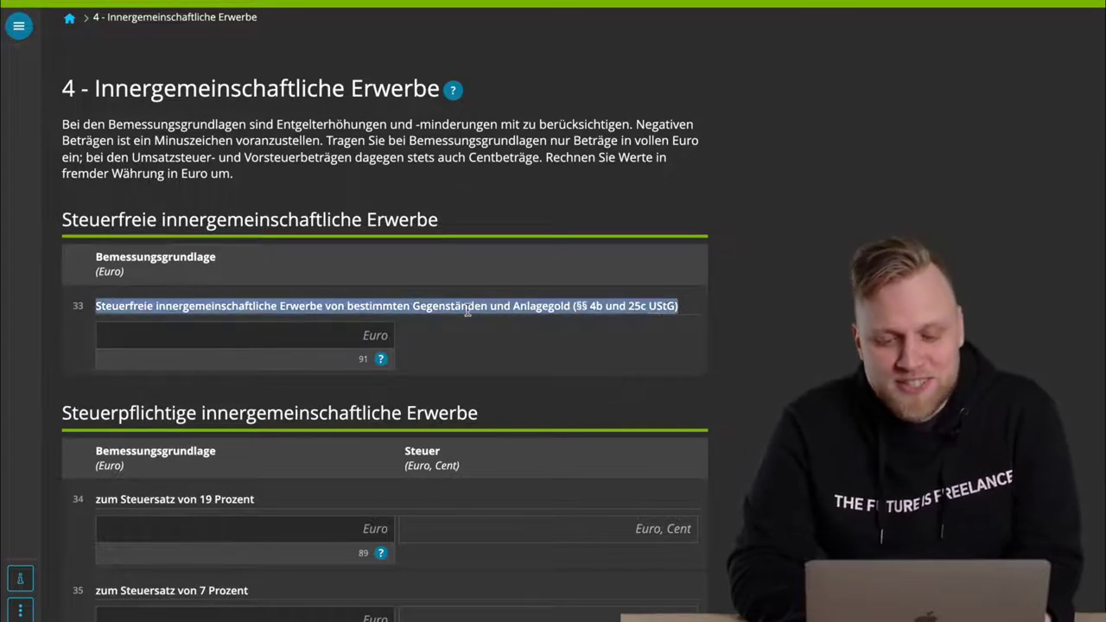
{"action": "triple_click", "coordinate": [467, 309]}
{"action": "left_click", "coordinate": [467, 309]}
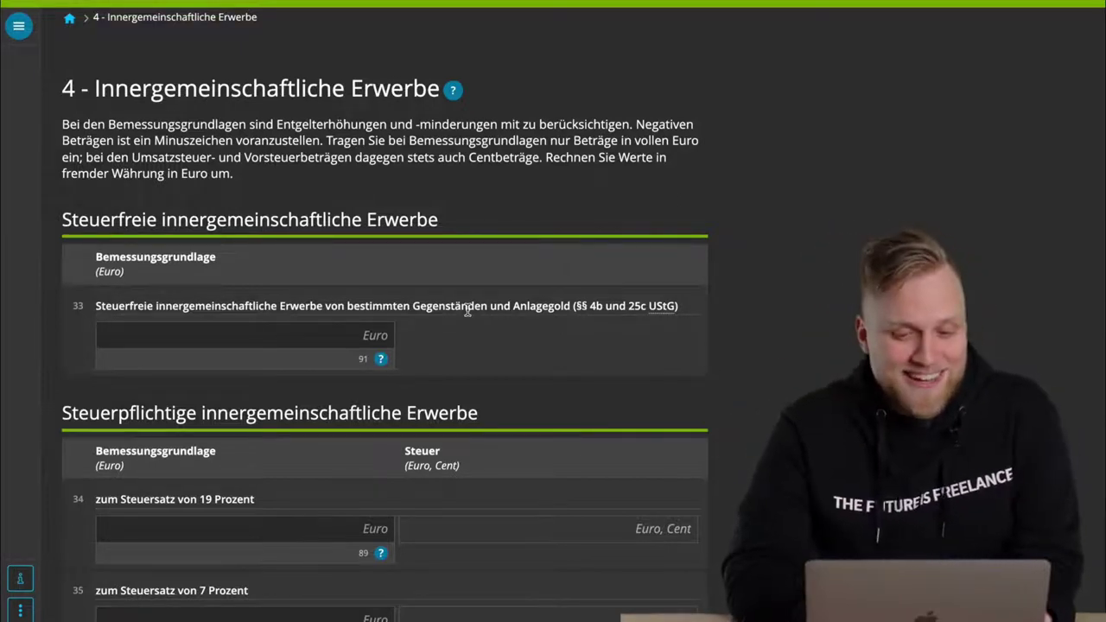
- Review the taxable intra-Community acquisitions, leaving lines 34–37 empty
{"action": "scroll", "coordinate": [466, 310], "scroll_direction": "down", "scroll_amount": 3}
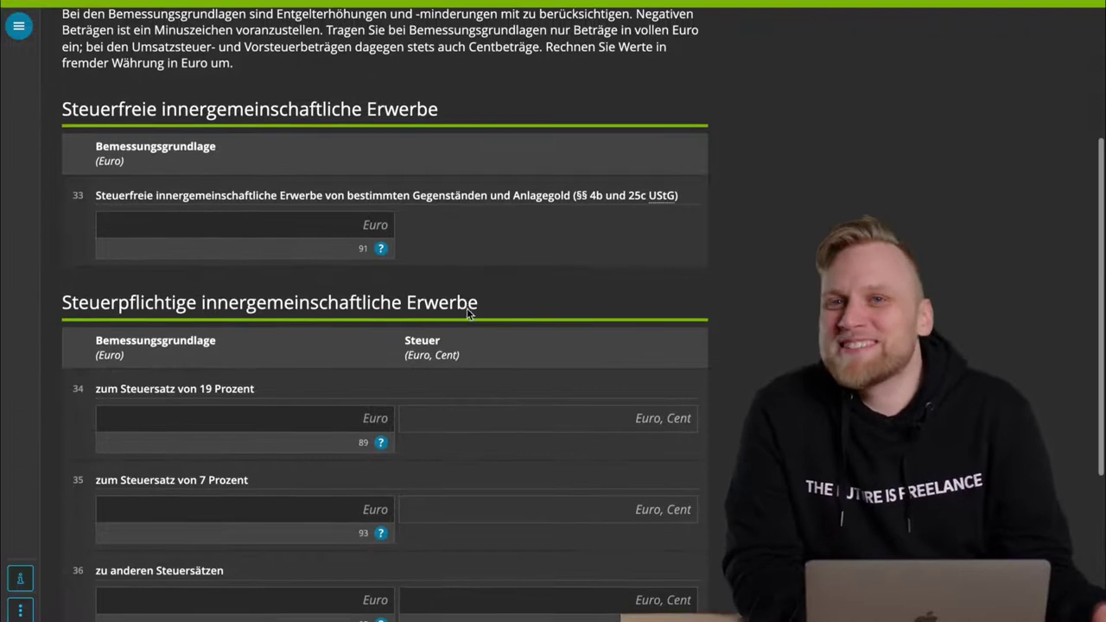
{"action": "scroll", "coordinate": [467, 310], "scroll_direction": "down", "scroll_amount": 1}
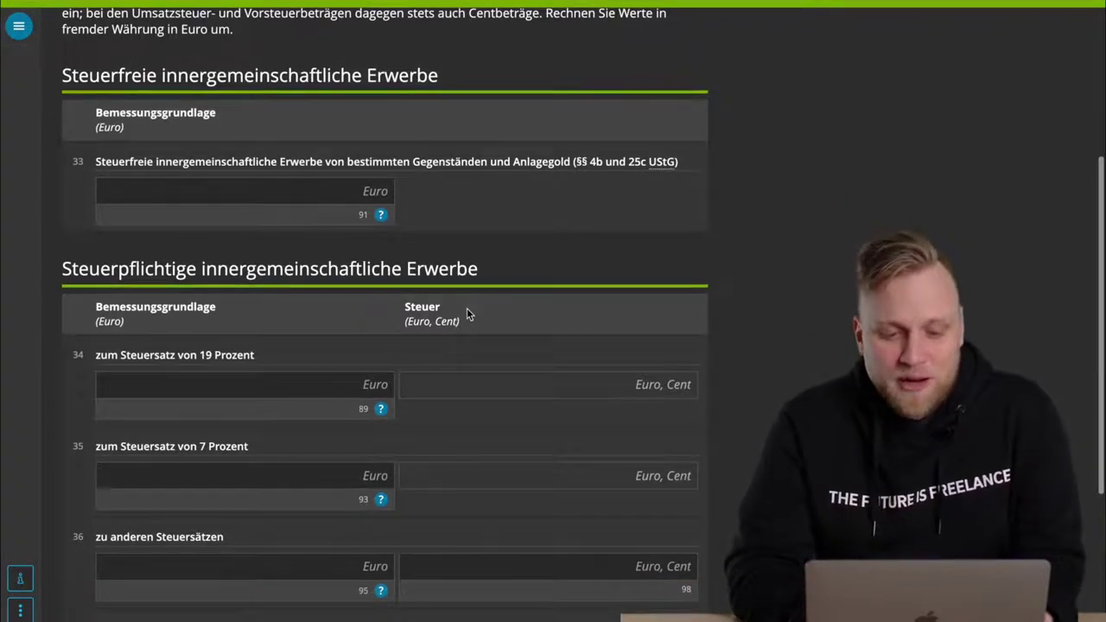
{"action": "triple_click", "coordinate": [288, 273]}
{"action": "left_click", "coordinate": [320, 328]}
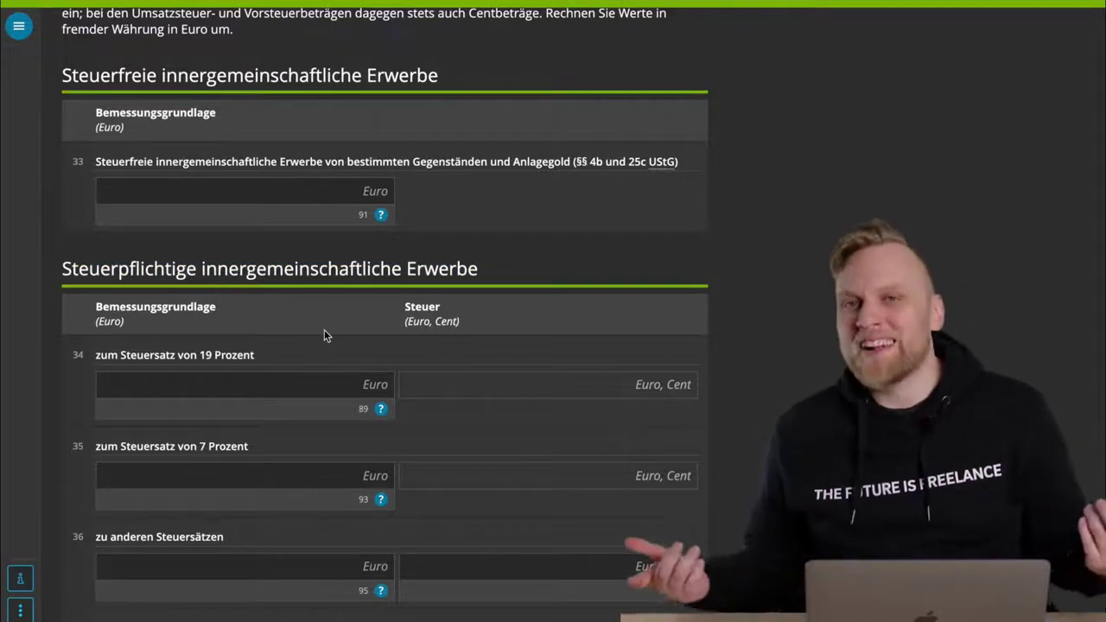
{"action": "scroll", "coordinate": [324, 336], "scroll_direction": "down", "scroll_amount": 2}
{"action": "scroll", "coordinate": [329, 439], "scroll_direction": "down", "scroll_amount": 2}
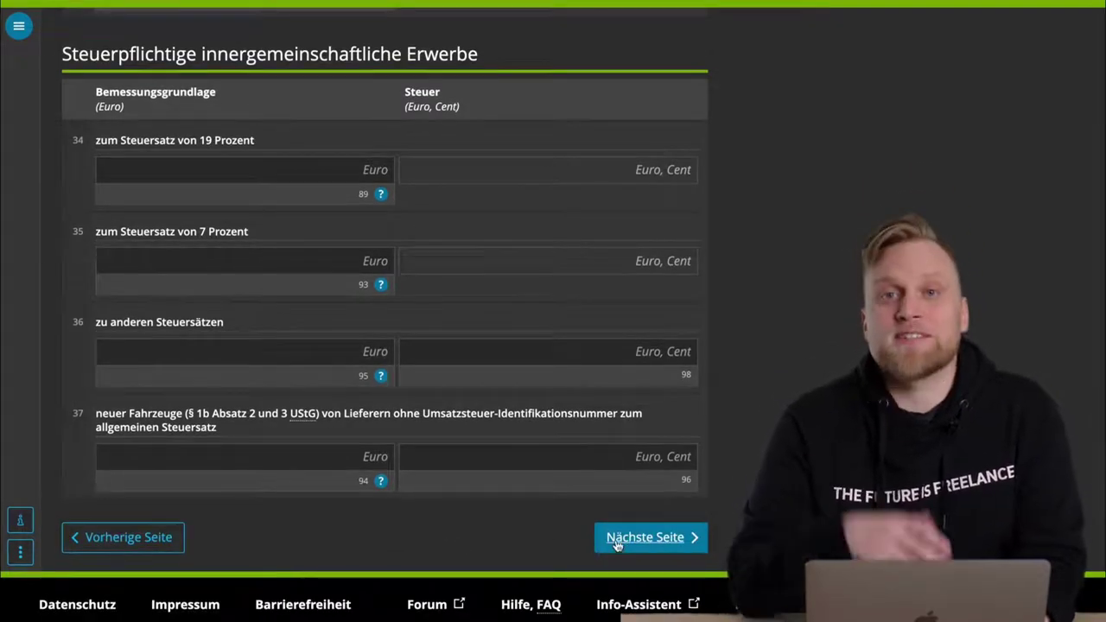
- Advance to section 5, scroll through it unchanged, then continue to section 6
{"action": "left_click", "coordinate": [644, 537]}
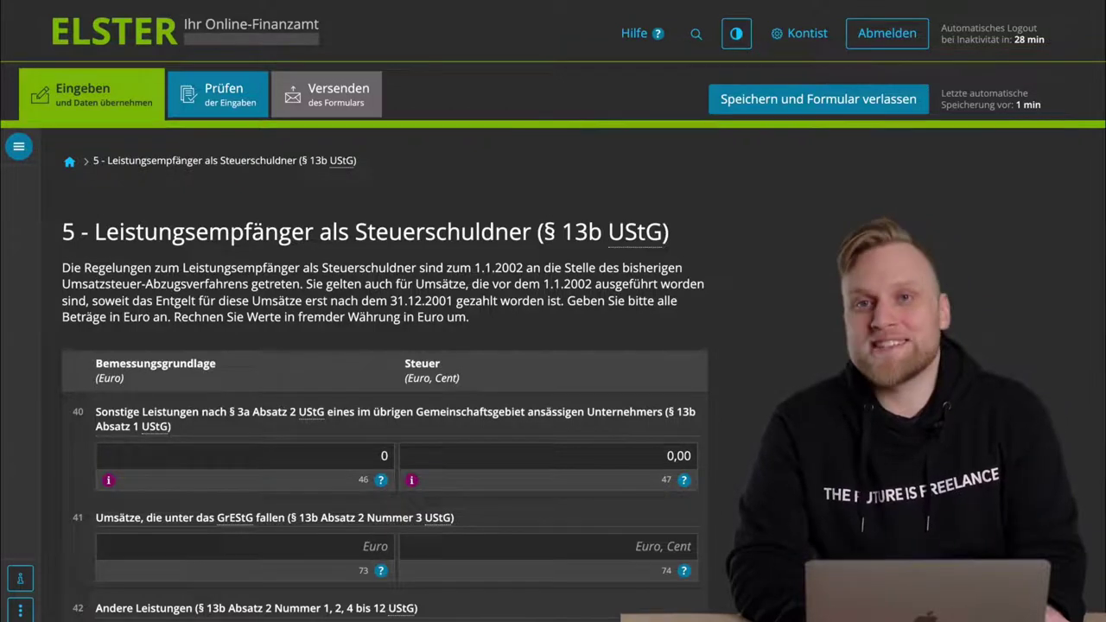
{"action": "scroll", "coordinate": [395, 441], "scroll_direction": "down", "scroll_amount": 3}
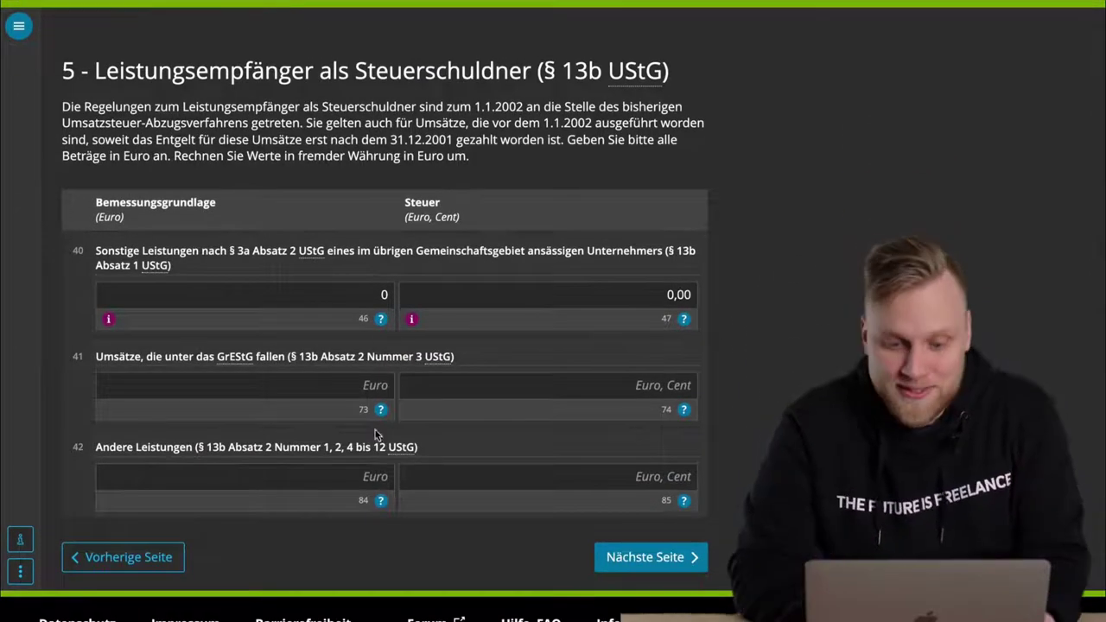
{"action": "left_click", "coordinate": [650, 557]}
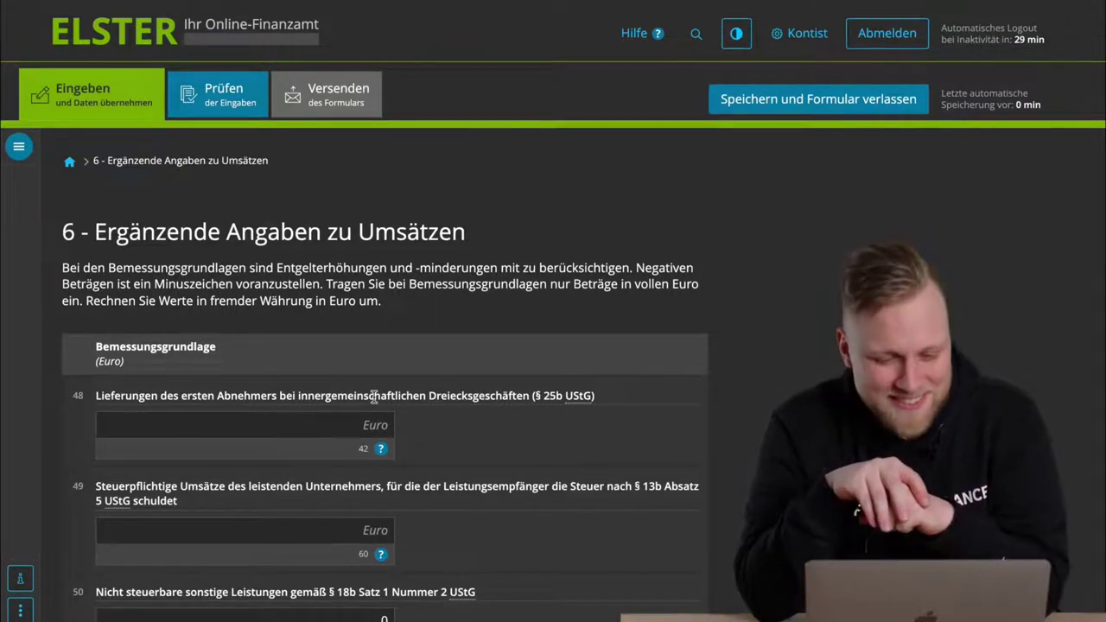
{"action": "scroll", "coordinate": [373, 395], "scroll_direction": "down", "scroll_amount": 3}
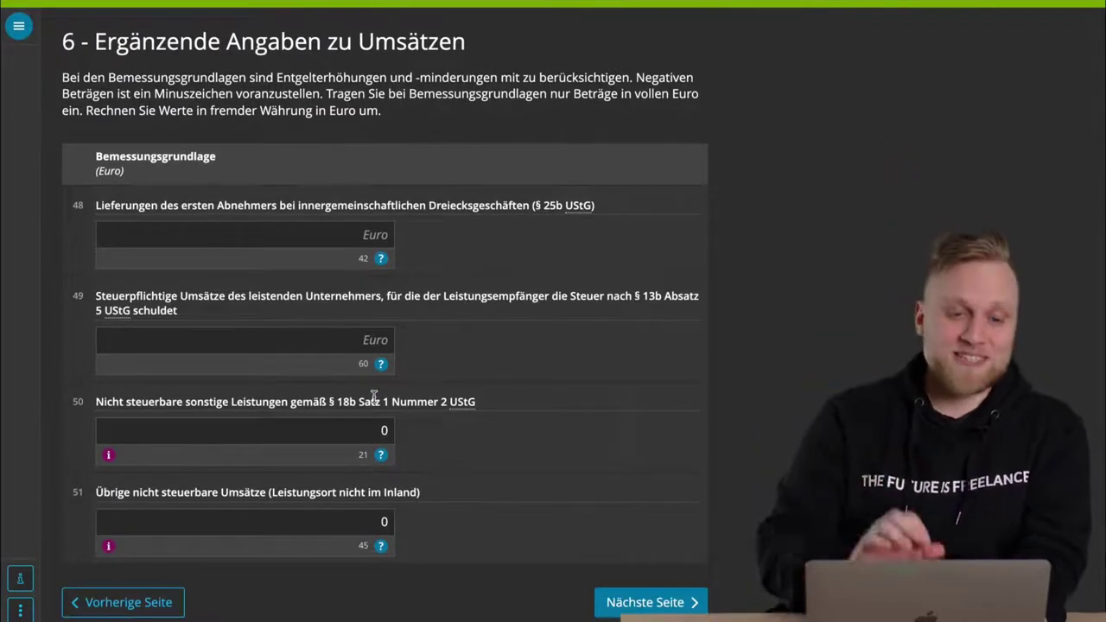
{"action": "triple_click", "coordinate": [170, 400]}
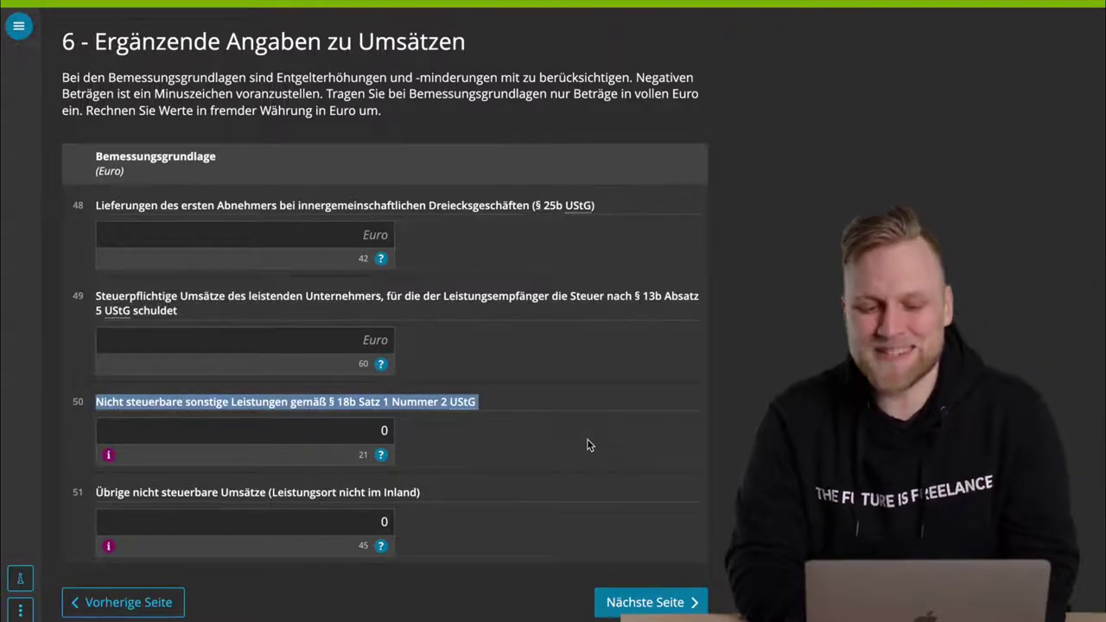
{"action": "triple_click", "coordinate": [241, 489]}
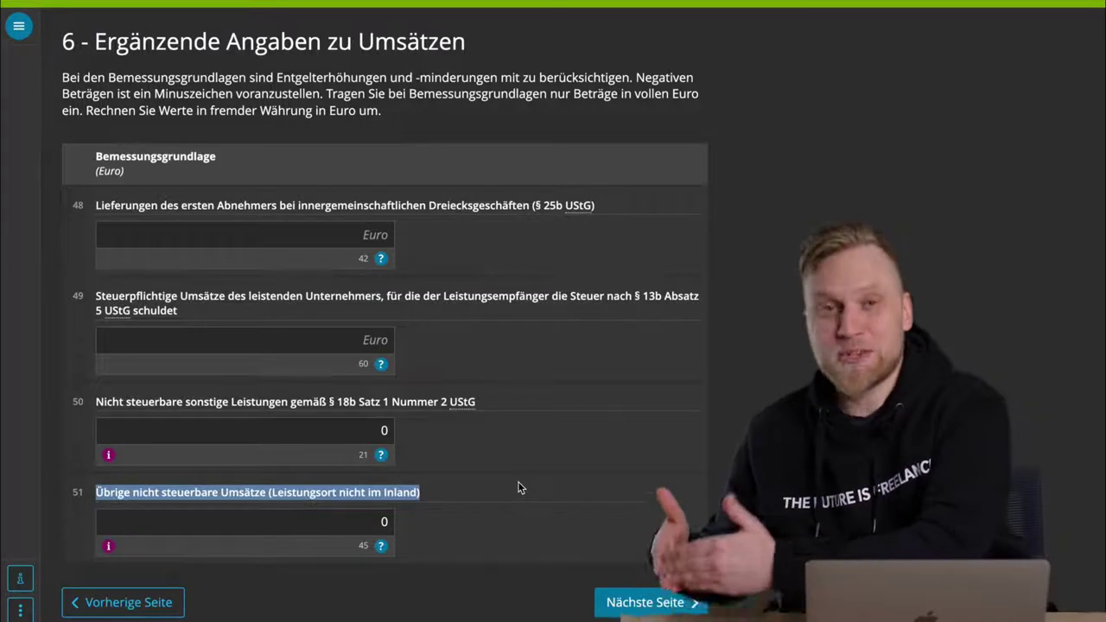
{"action": "left_click", "coordinate": [374, 425]}
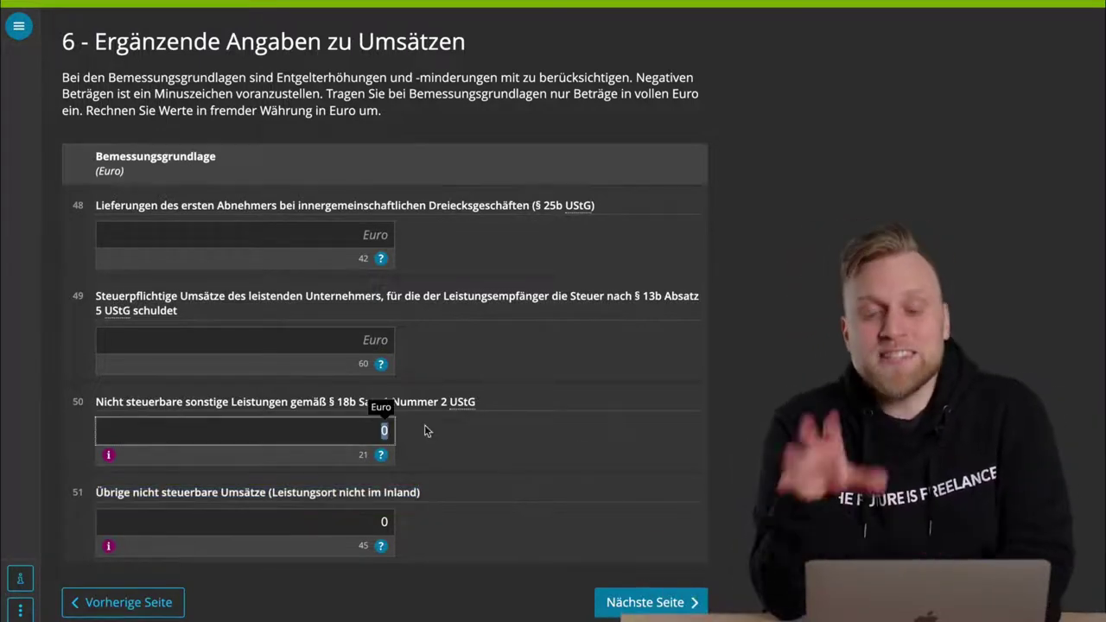
{"action": "left_click", "coordinate": [615, 459]}
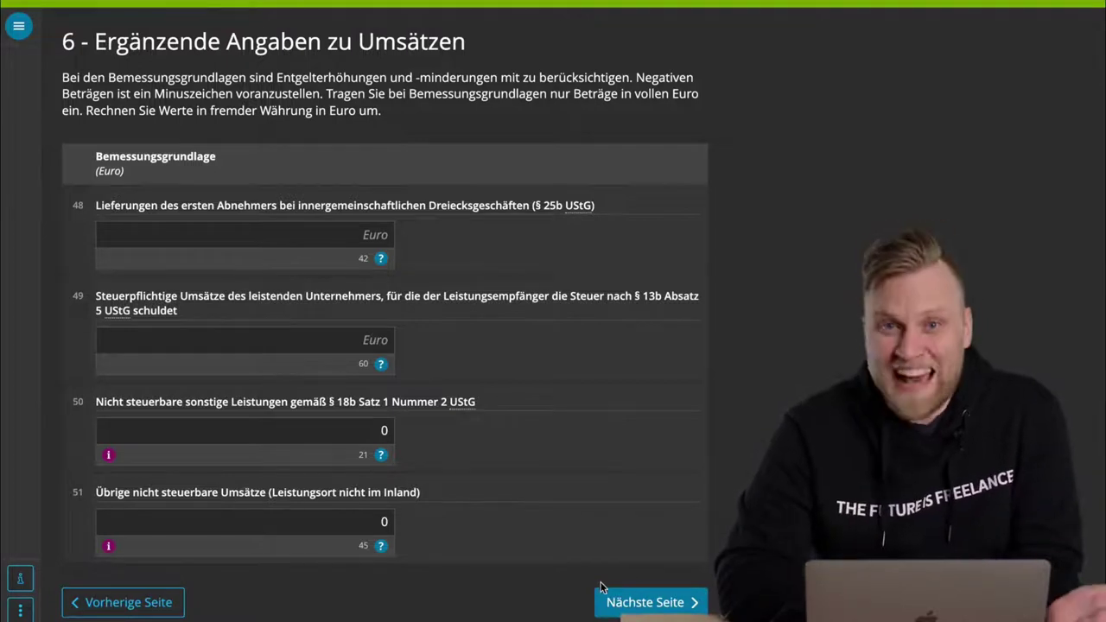
- Open section 7 and enter 4000,00 input tax in field 66 on line 55
{"action": "left_click", "coordinate": [651, 603]}
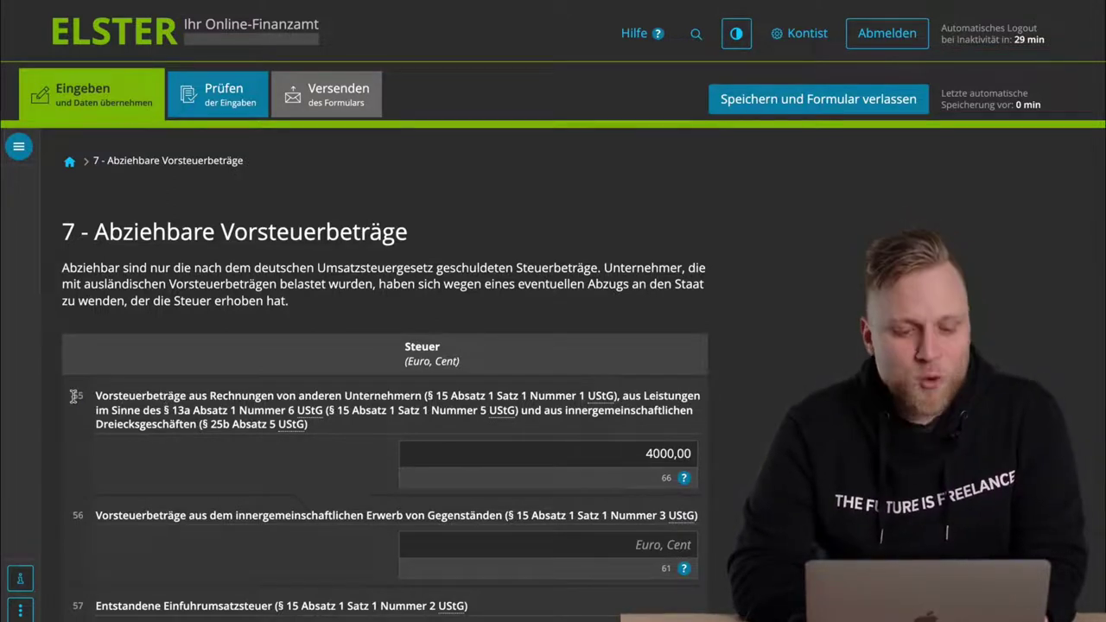
{"action": "triple_click", "coordinate": [236, 398]}
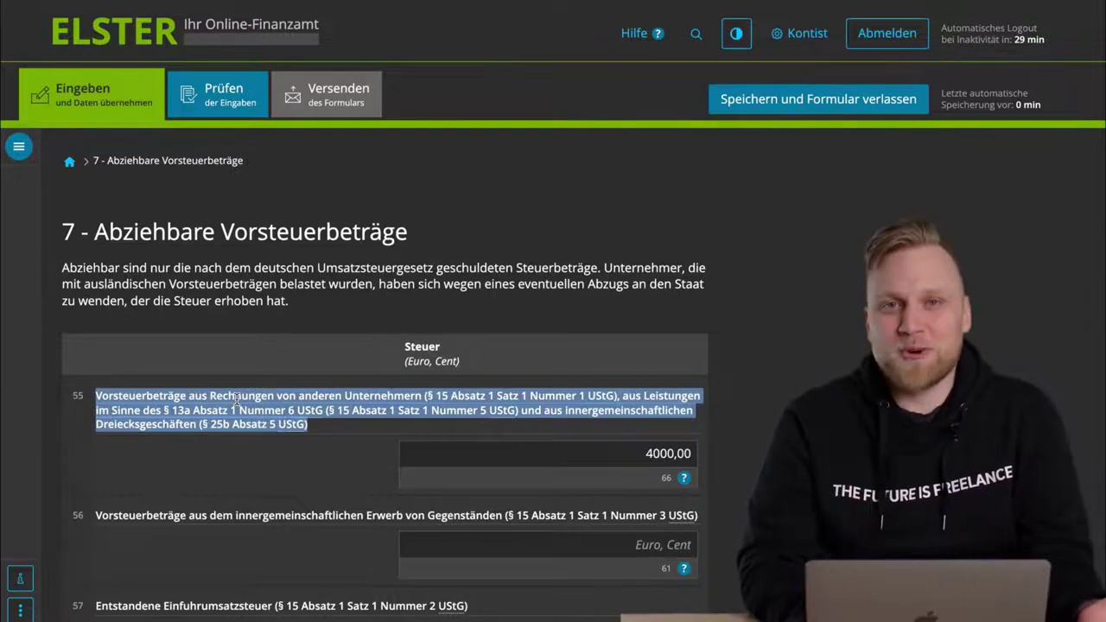
{"action": "left_click", "coordinate": [748, 459]}
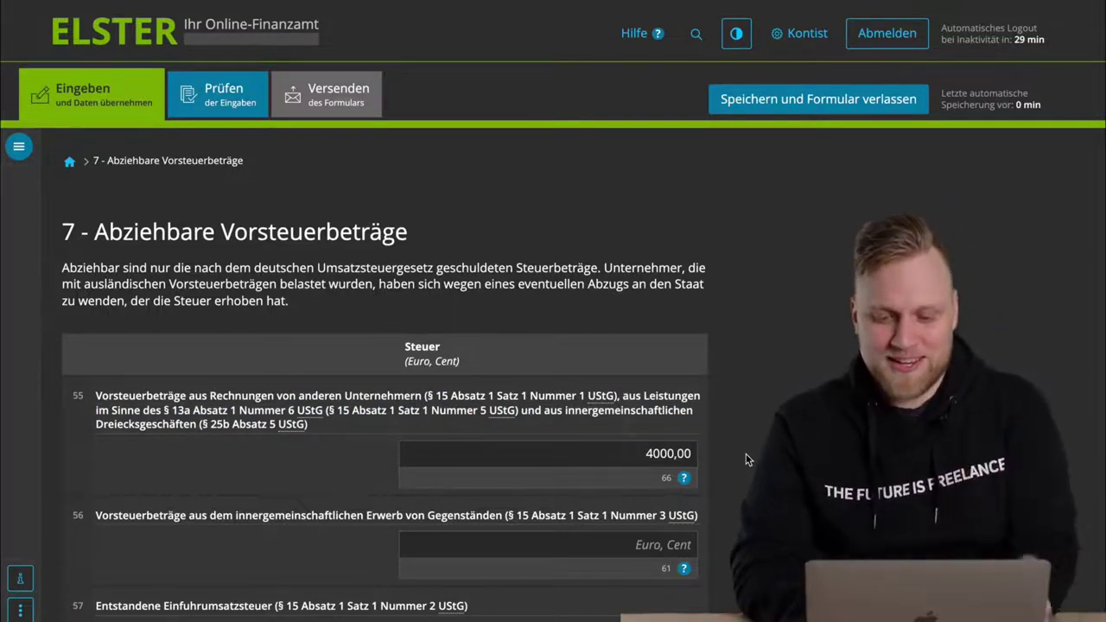
{"action": "left_click", "coordinate": [682, 449]}
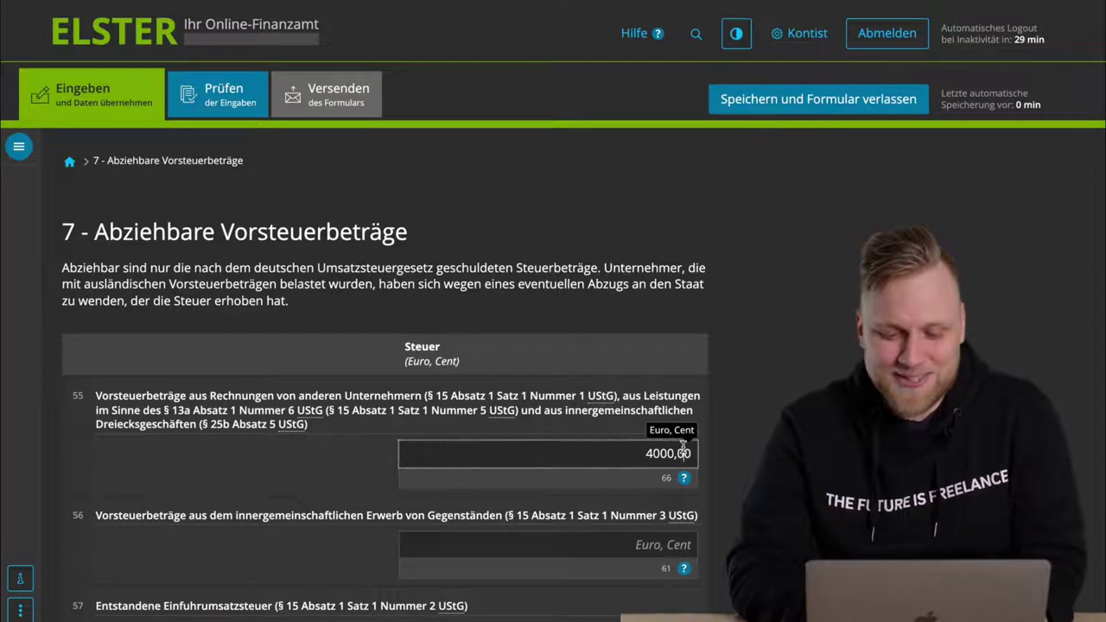
{"action": "double_click", "coordinate": [683, 449]}
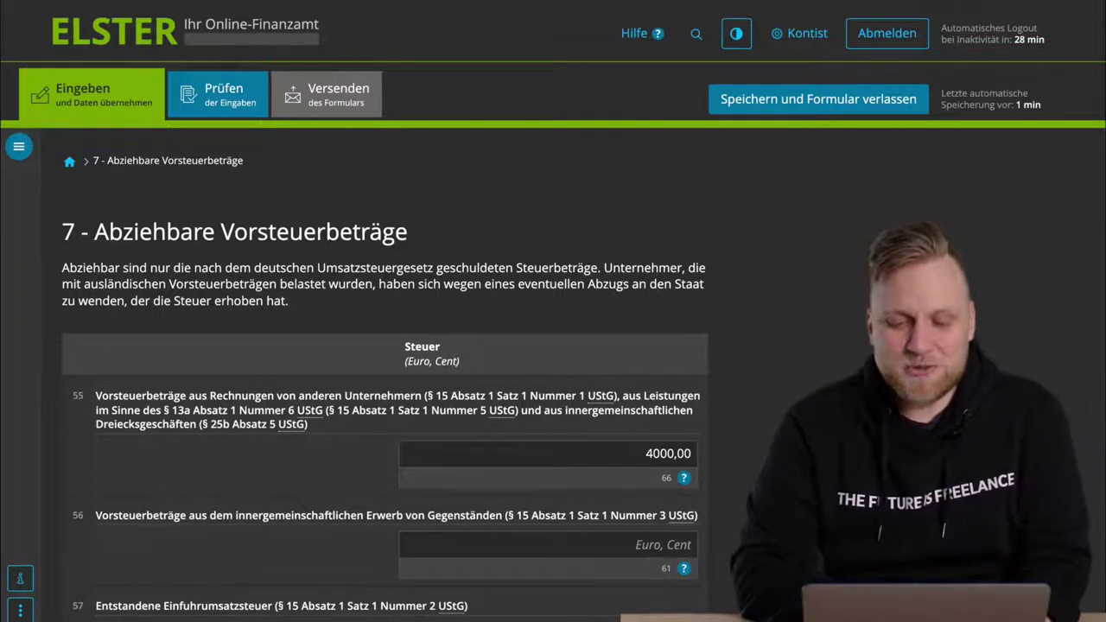
{"action": "double_click", "coordinate": [669, 451]}
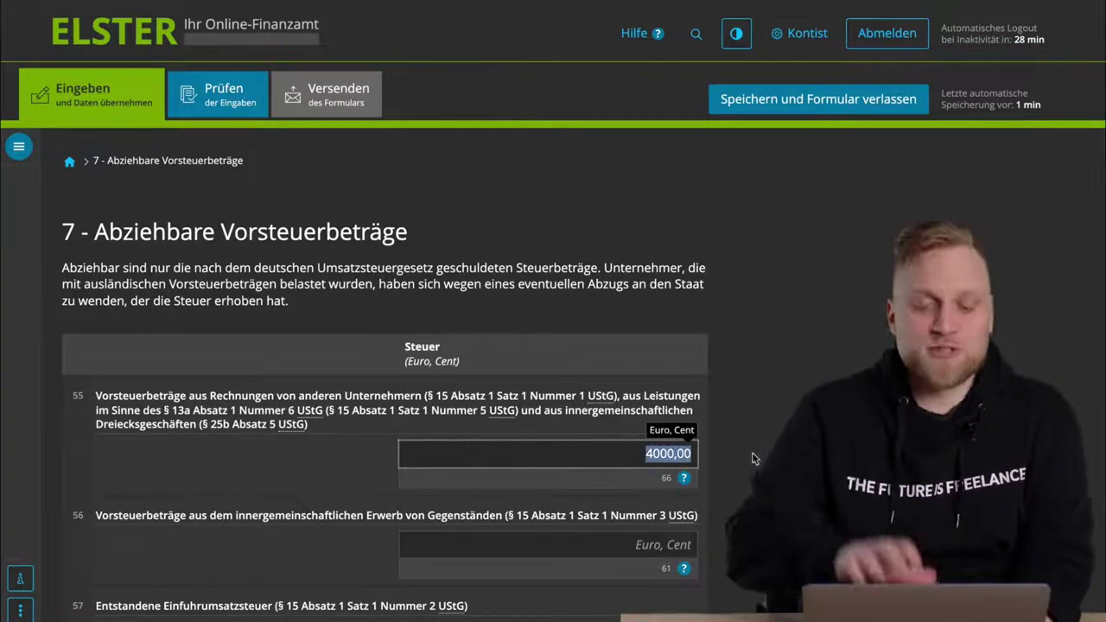
{"action": "left_click", "coordinate": [667, 455]}
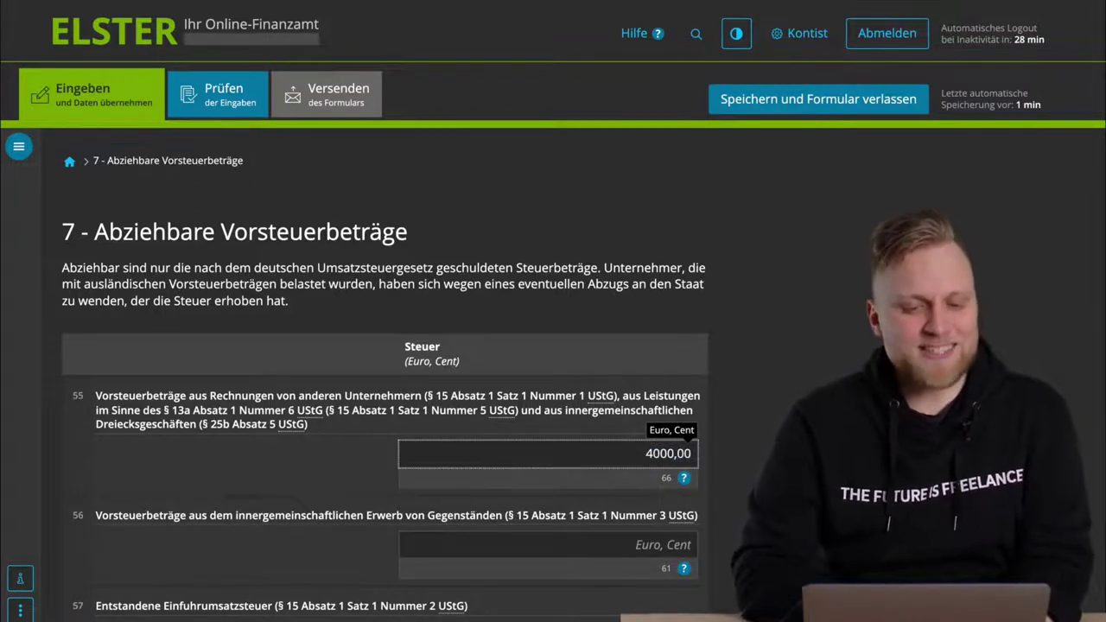
- Review lines 56–61, leaving import VAT and field 67 empty
{"action": "scroll", "coordinate": [605, 432], "scroll_direction": "down", "scroll_amount": 2}
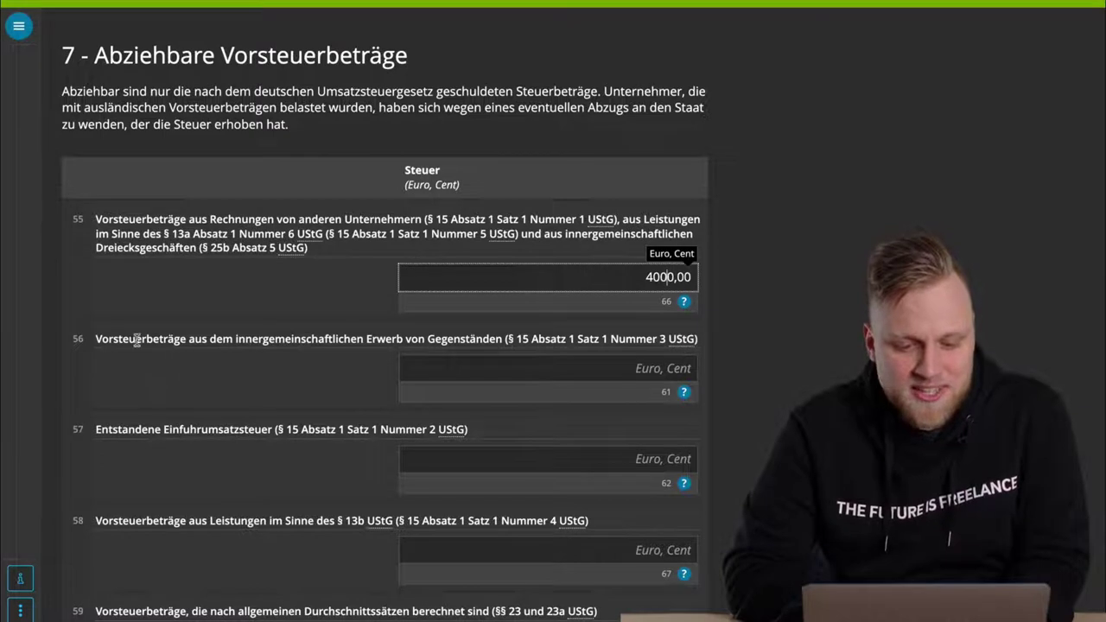
{"action": "left_click_drag", "start_coordinate": [96, 339], "coordinate": [498, 341]}
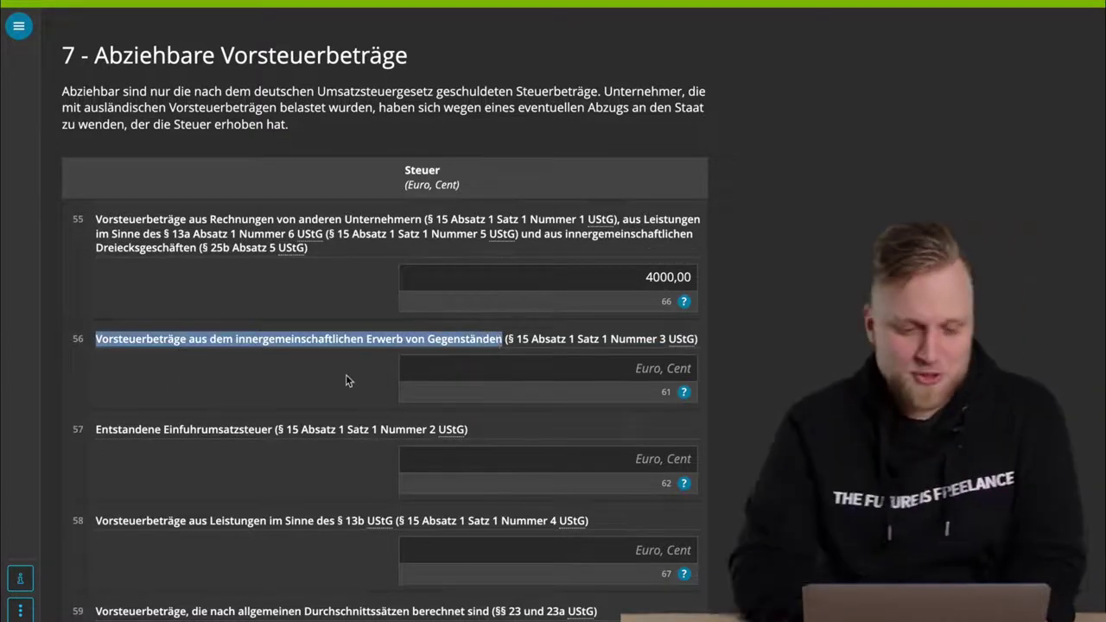
{"action": "triple_click", "coordinate": [243, 430]}
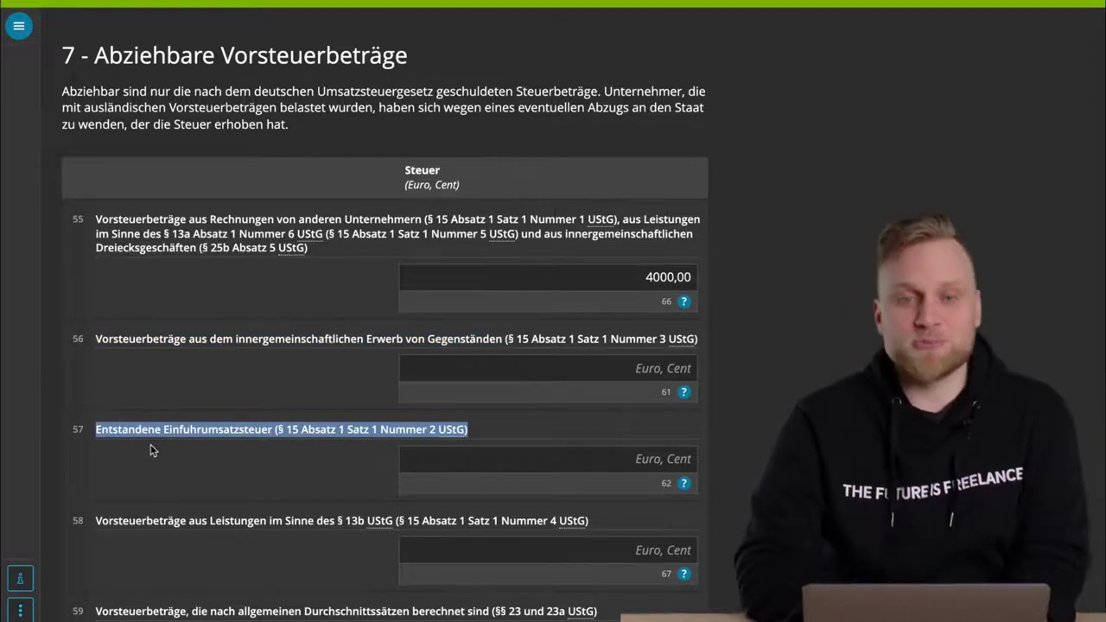
{"action": "double_click", "coordinate": [206, 431]}
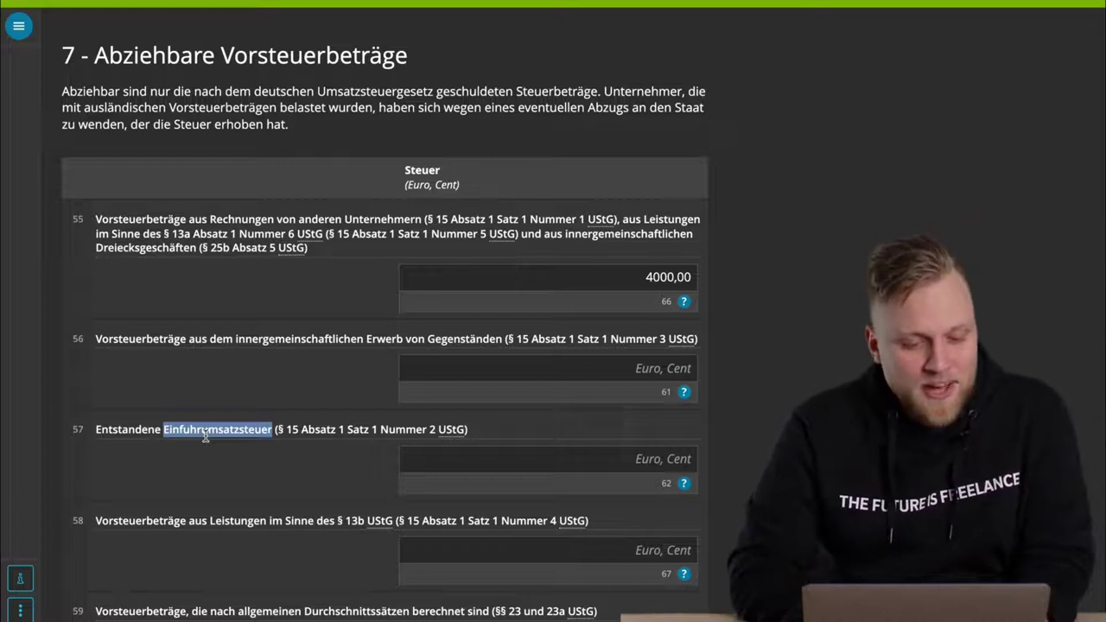
{"action": "left_click", "coordinate": [140, 518]}
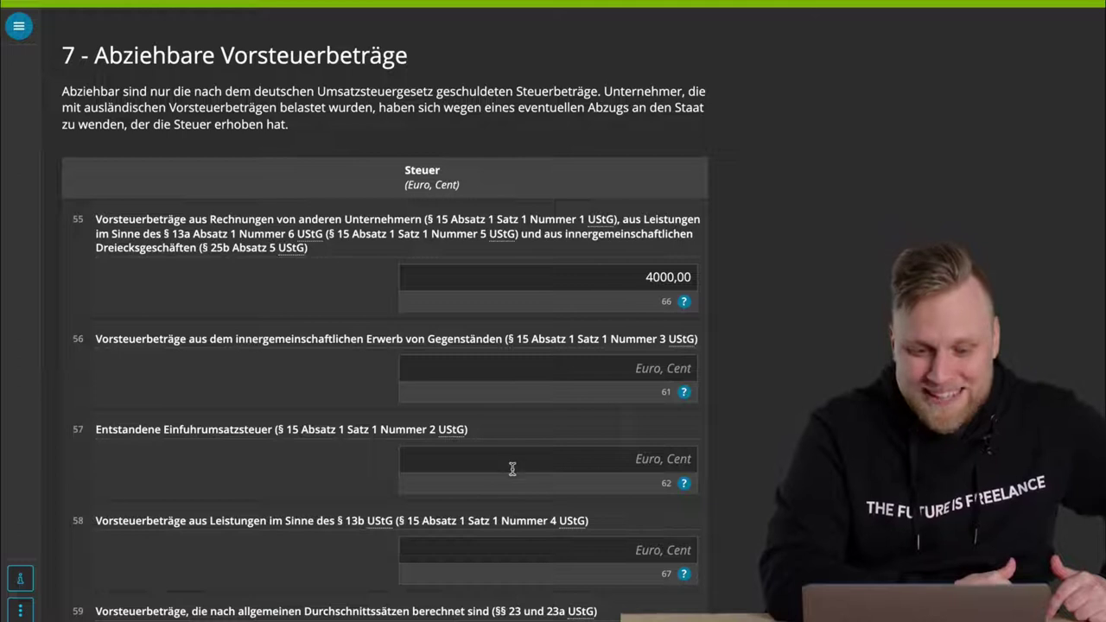
{"action": "left_click", "coordinate": [604, 548]}
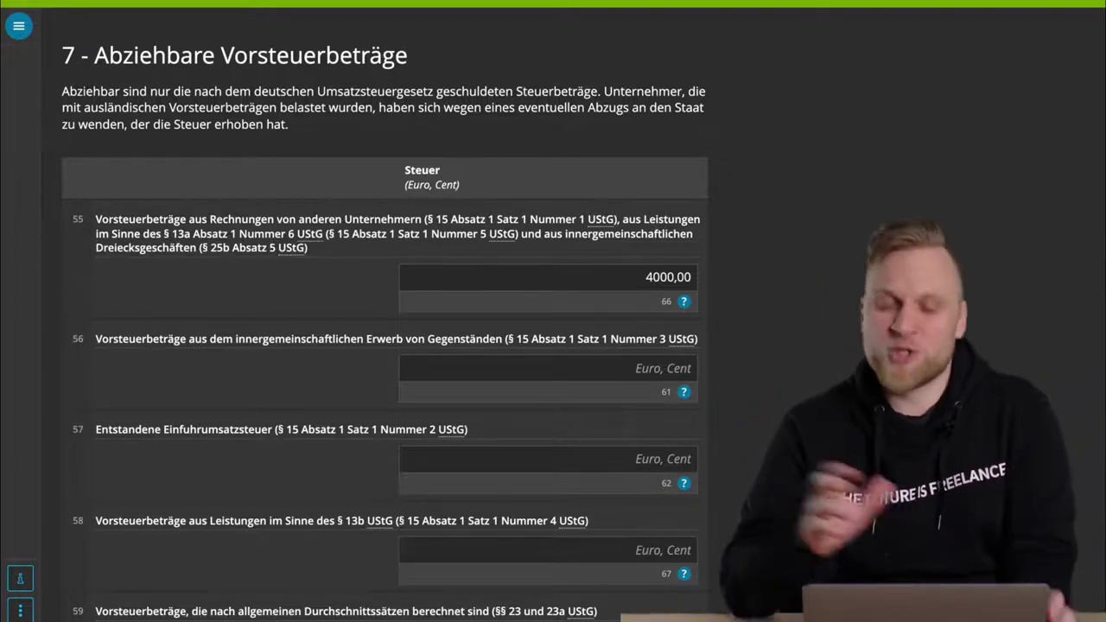
{"action": "scroll", "coordinate": [644, 585], "scroll_direction": "down", "scroll_amount": 1}
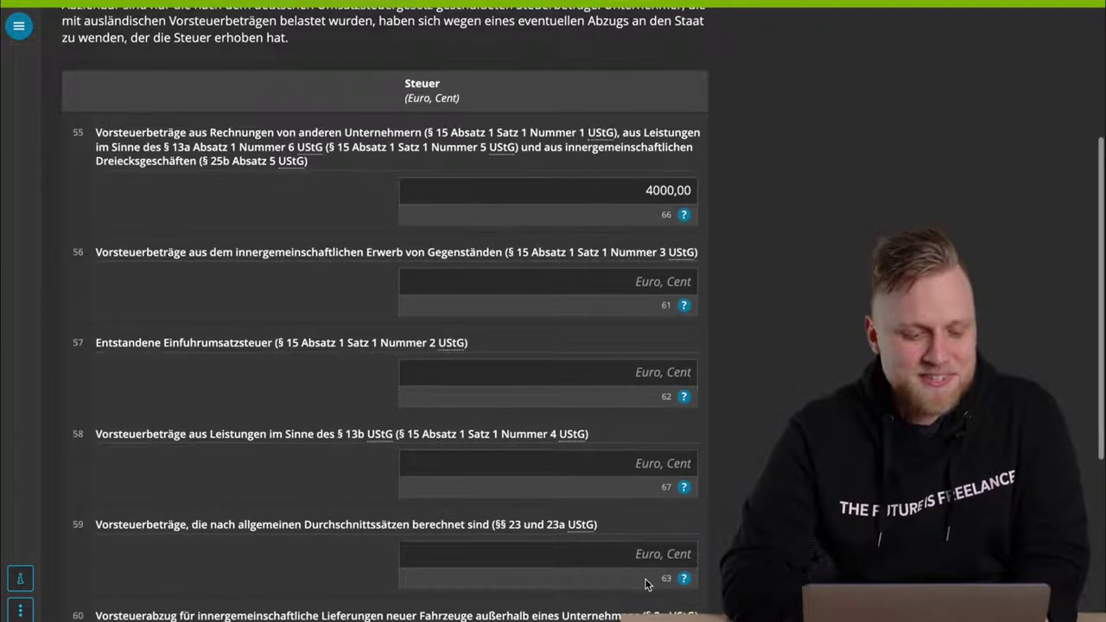
{"action": "scroll", "coordinate": [644, 585], "scroll_direction": "down", "scroll_amount": 2}
{"action": "scroll", "coordinate": [365, 585], "scroll_direction": "down", "scroll_amount": 3}
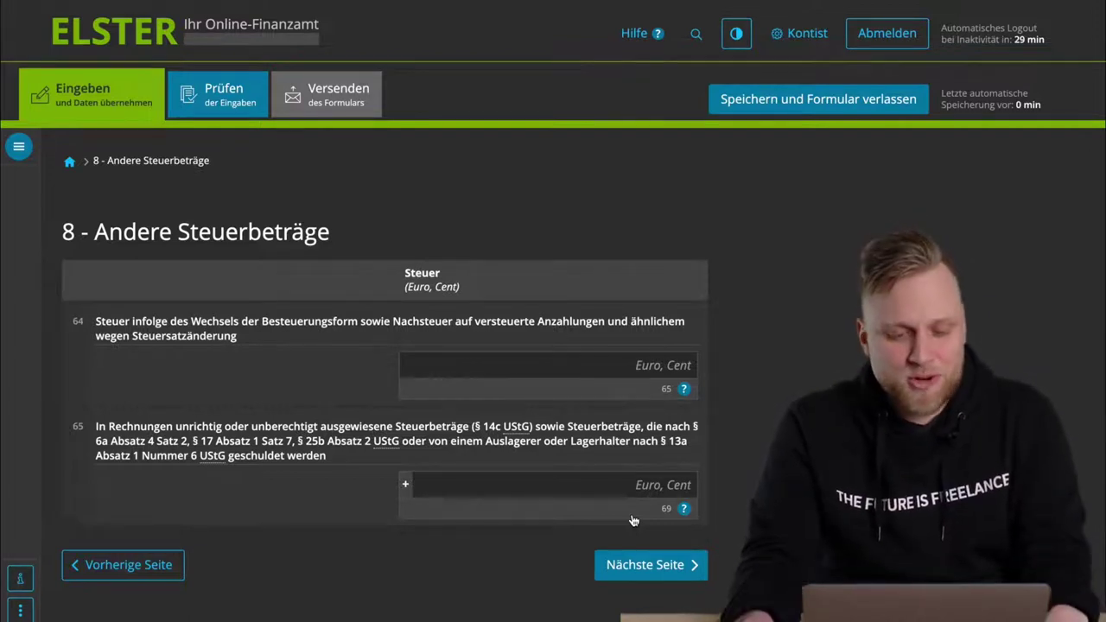
- Advance to section 9 and scroll down to the Berechnungen table
{"action": "left_click", "coordinate": [678, 564]}
{"action": "scroll", "coordinate": [679, 564], "scroll_direction": "down", "scroll_amount": 2}
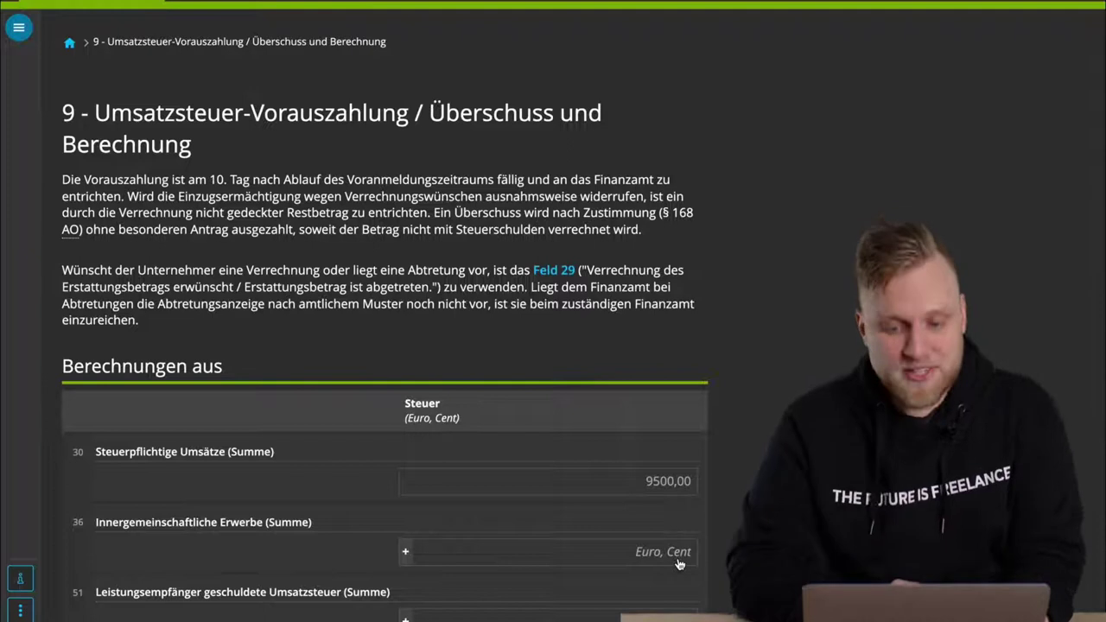
{"action": "scroll", "coordinate": [679, 564], "scroll_direction": "down", "scroll_amount": 2}
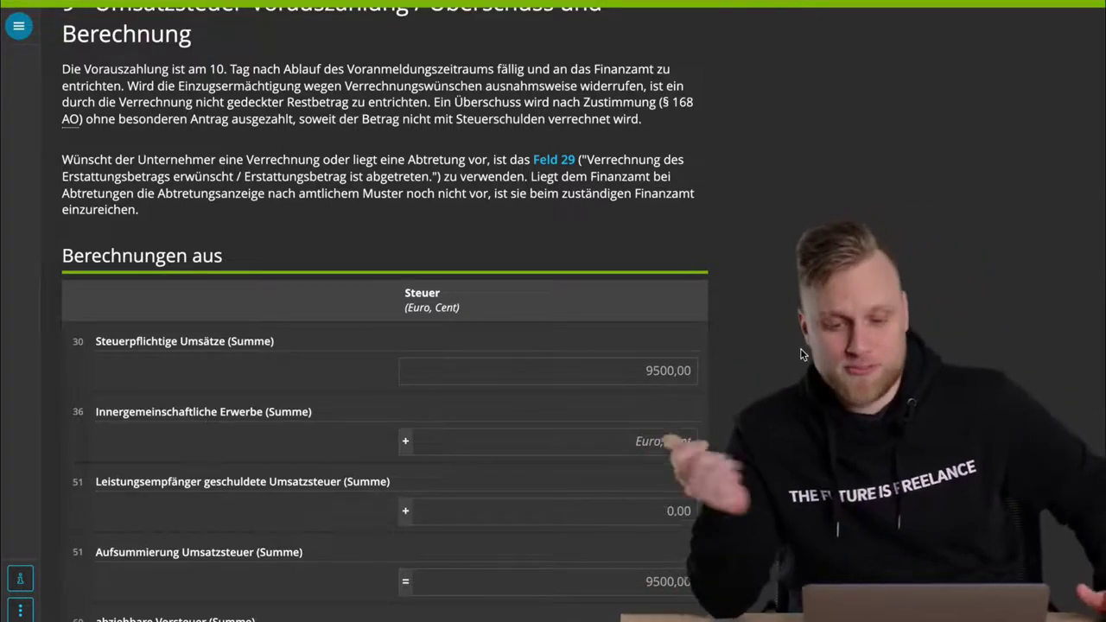
{"action": "left_click", "coordinate": [762, 370]}
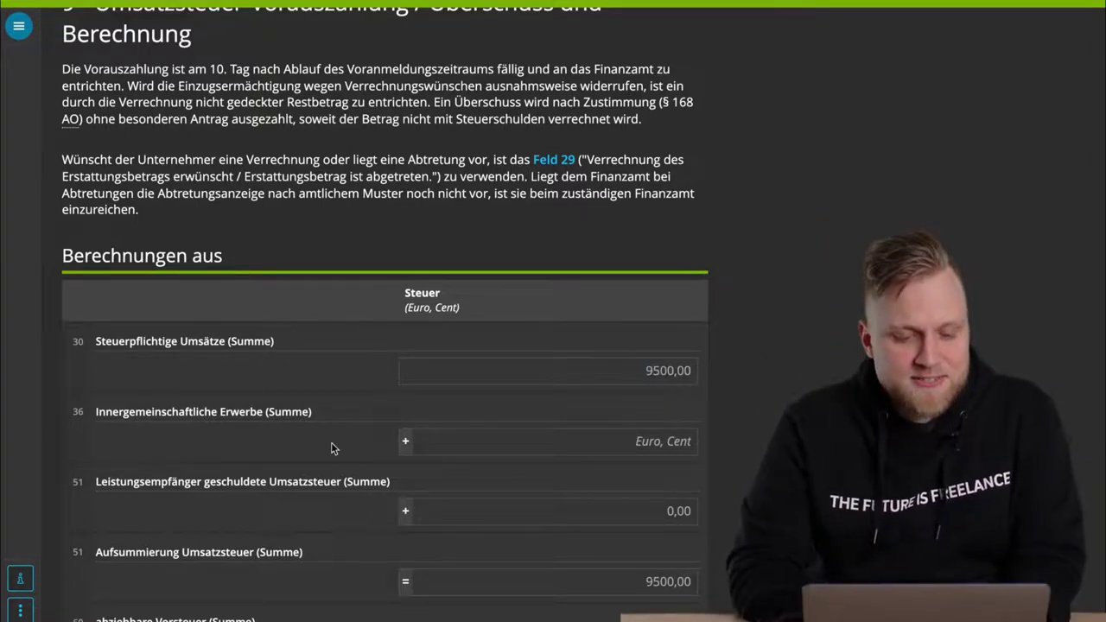
{"action": "scroll", "coordinate": [332, 447], "scroll_direction": "down", "scroll_amount": 2}
- Highlight the 9500,00 output tax, the Vorsteuer deduction and the resulting 5500,00 advance payment
{"action": "triple_click", "coordinate": [188, 444]}
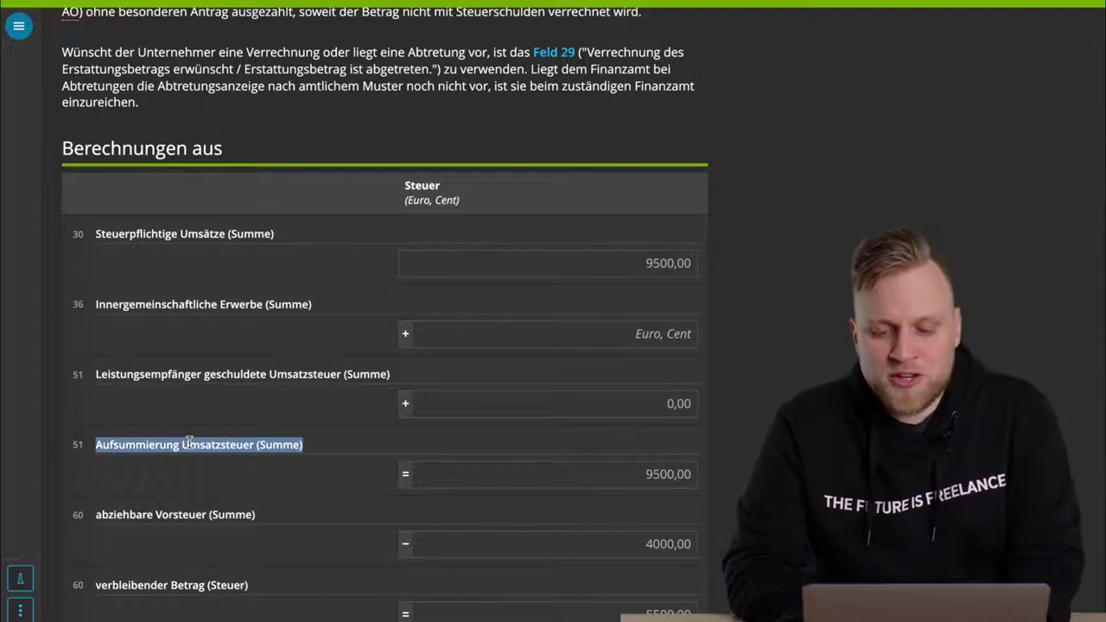
{"action": "double_click", "coordinate": [636, 477]}
{"action": "left_click", "coordinate": [636, 479]}
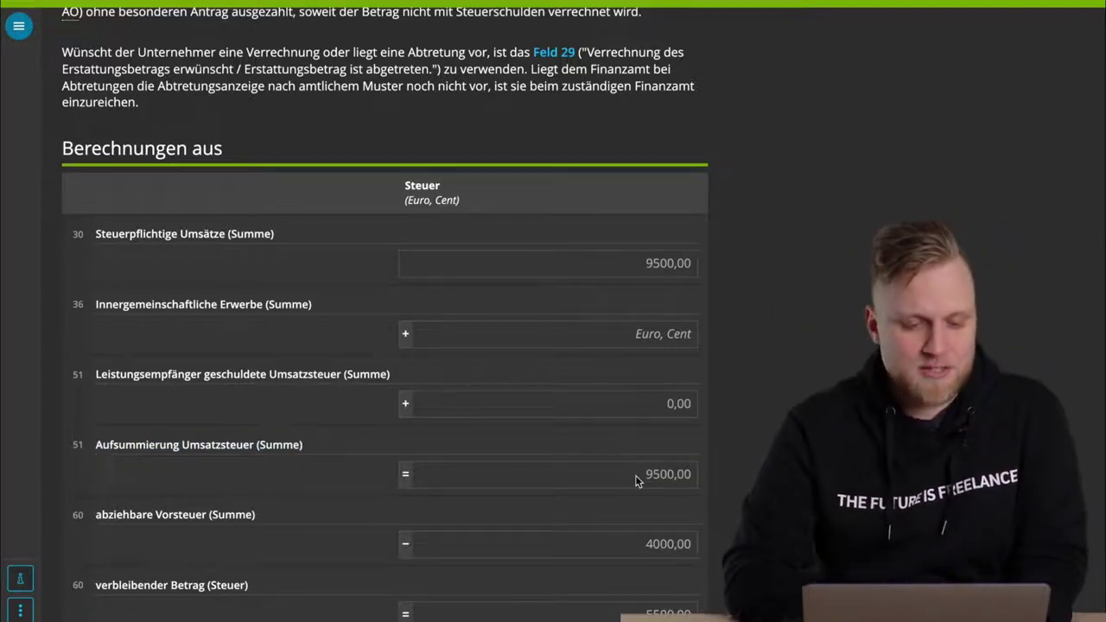
{"action": "double_click", "coordinate": [190, 516]}
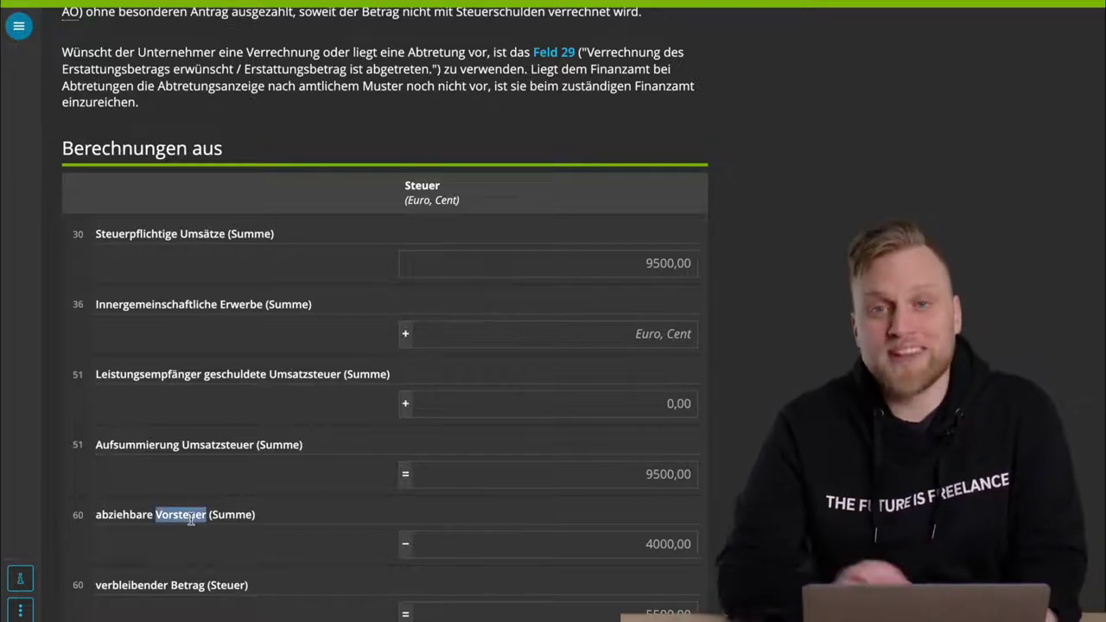
{"action": "scroll", "coordinate": [191, 518], "scroll_direction": "down", "scroll_amount": 1}
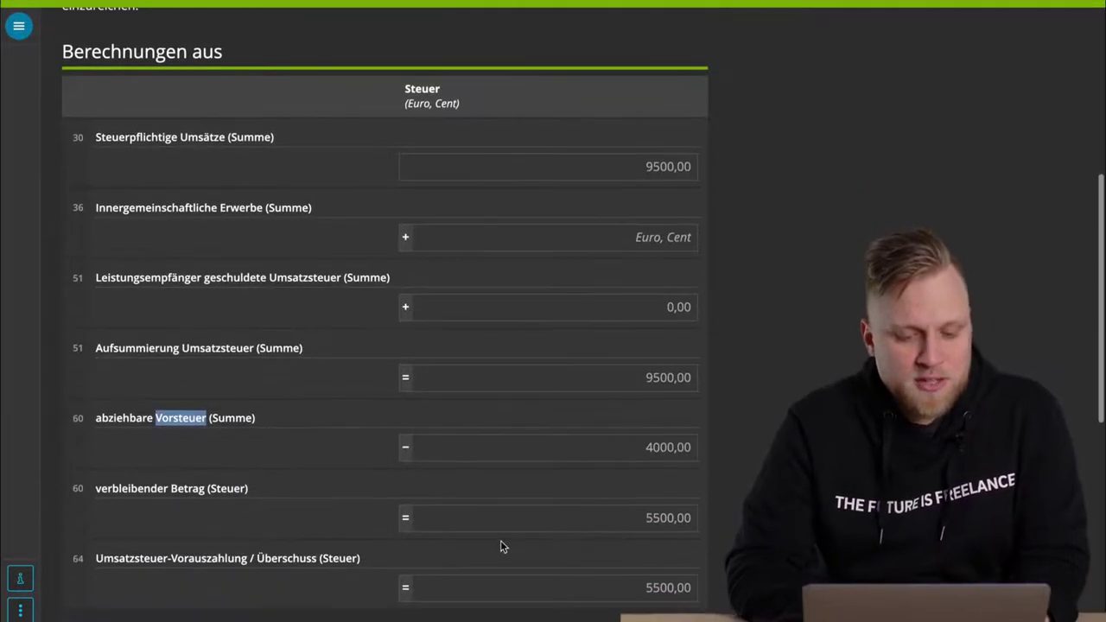
{"action": "double_click", "coordinate": [617, 517]}
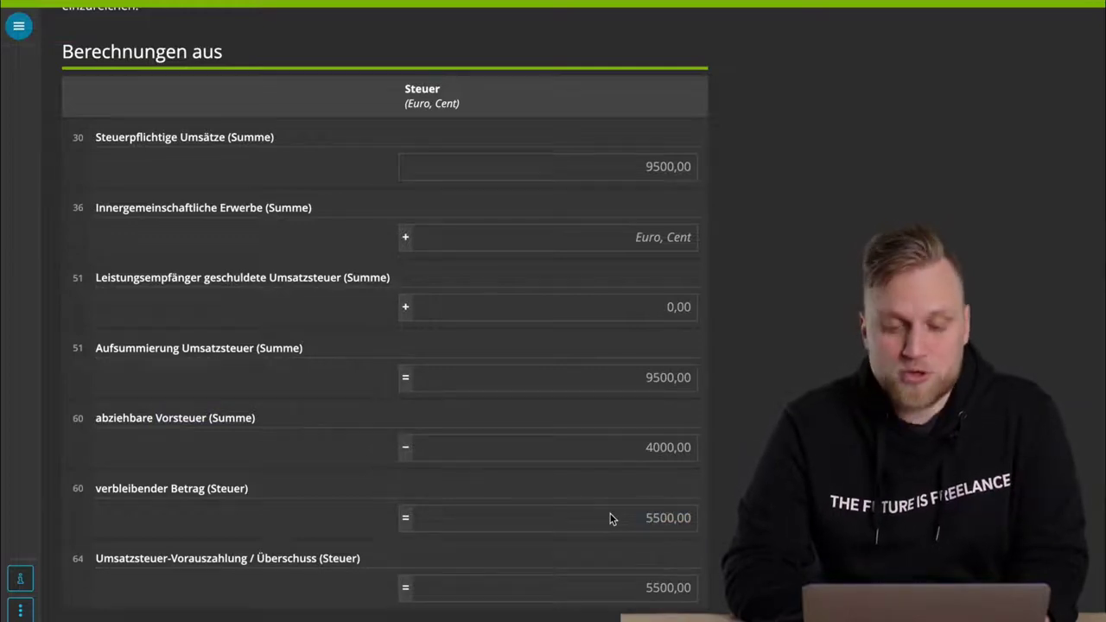
{"action": "scroll", "coordinate": [609, 518], "scroll_direction": "down", "scroll_amount": 1}
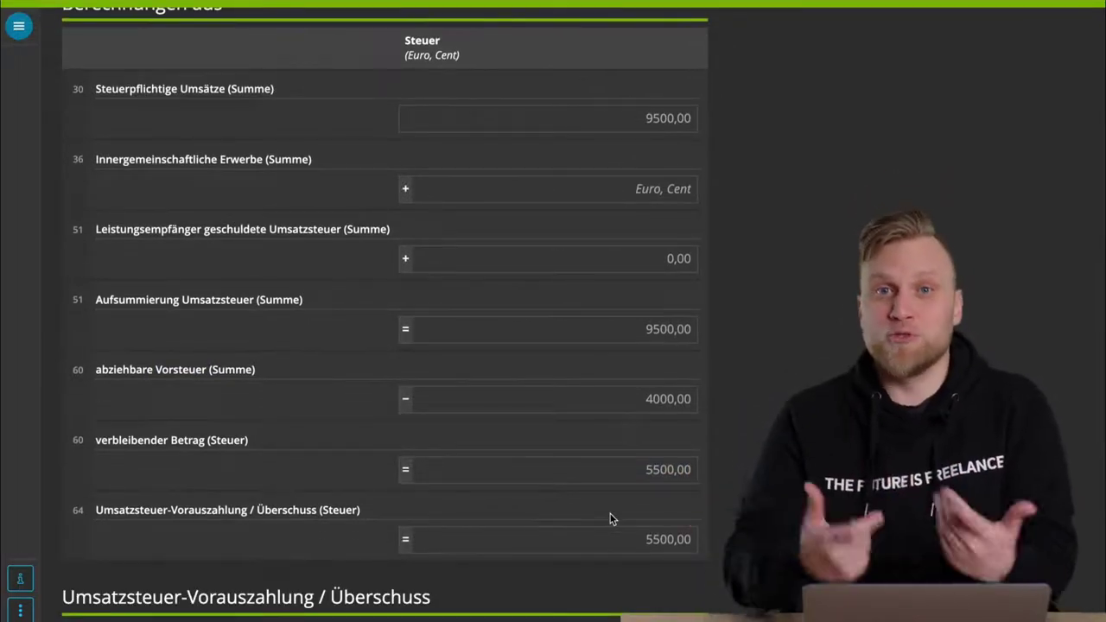
{"action": "scroll", "coordinate": [610, 518], "scroll_direction": "down", "scroll_amount": 4}
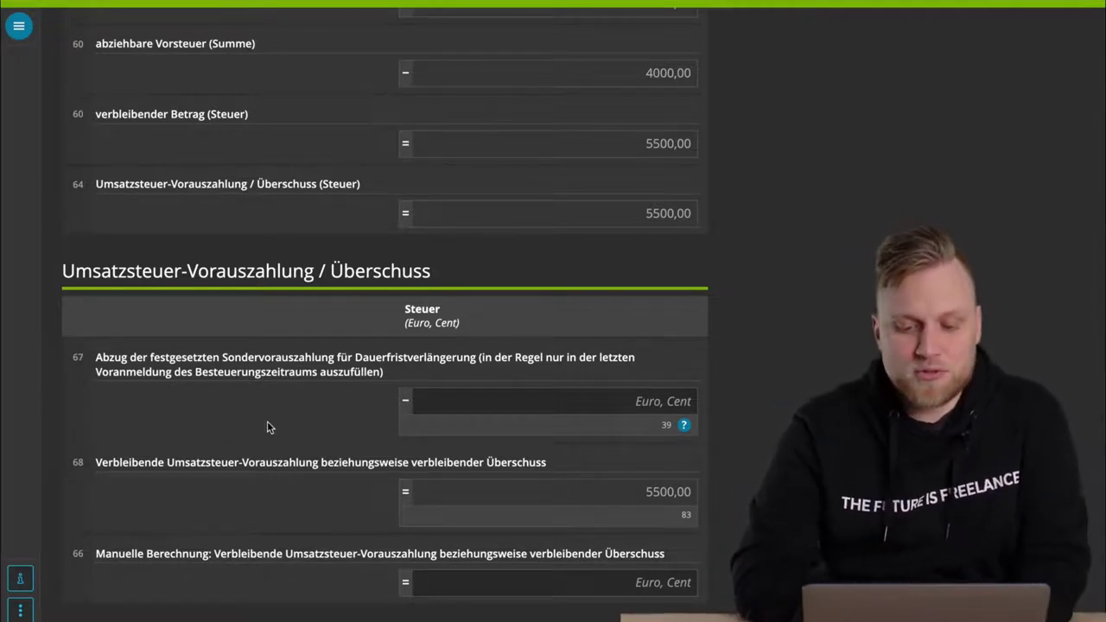
{"action": "scroll", "coordinate": [267, 424], "scroll_direction": "down", "scroll_amount": 3}
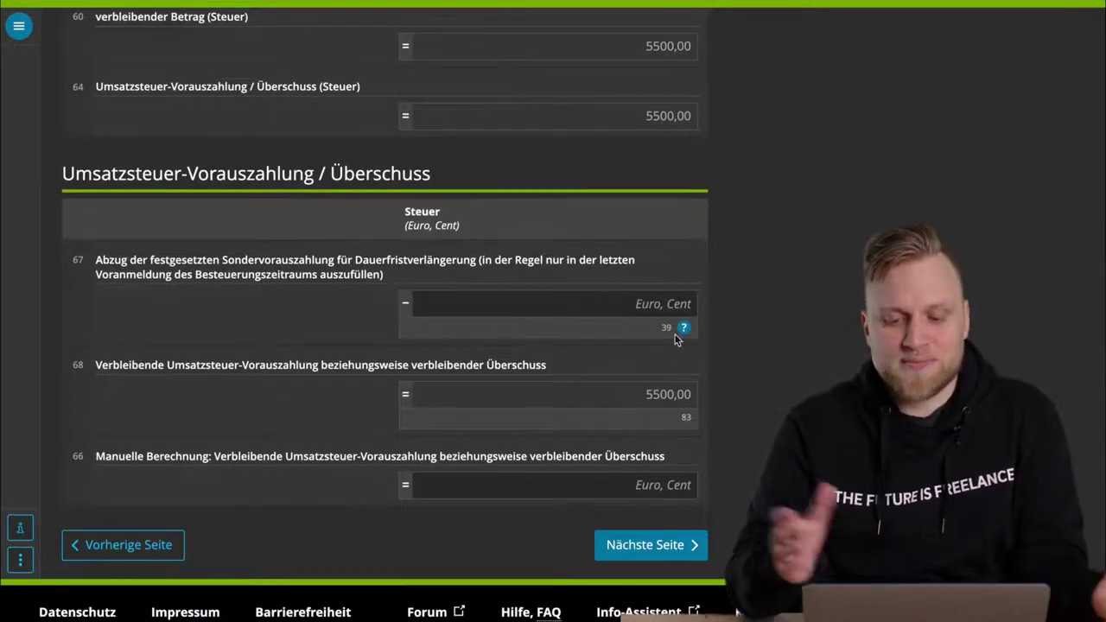
- Skip sections 10 and 11 without entries, then run Alles prüfen on the whole return
{"action": "left_click", "coordinate": [653, 548]}
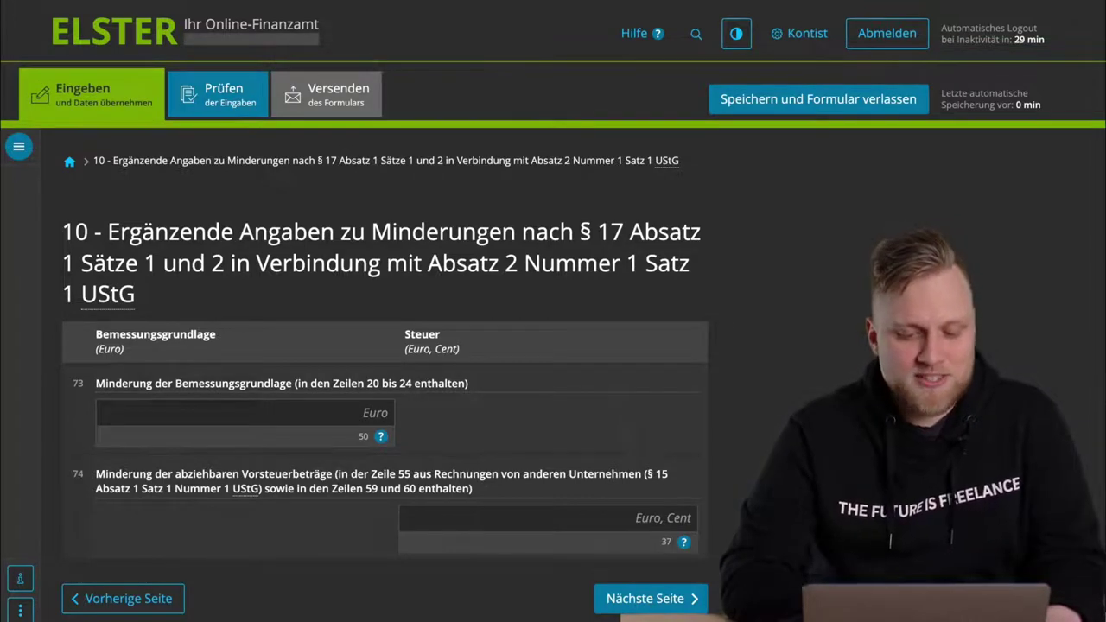
{"action": "left_click", "coordinate": [646, 598]}
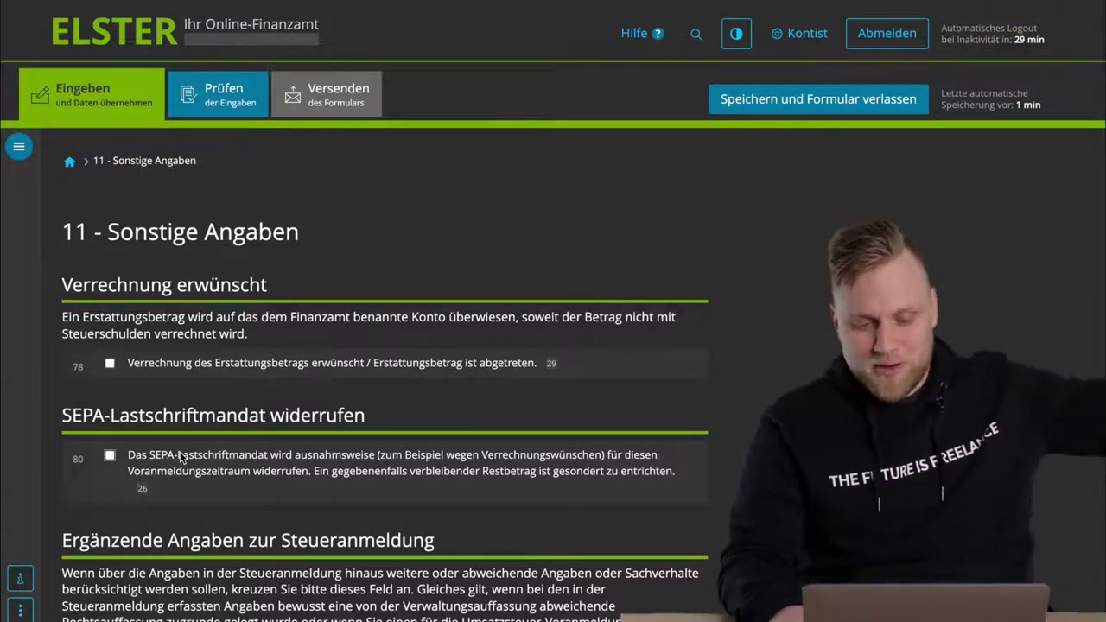
{"action": "scroll", "coordinate": [180, 458], "scroll_direction": "down", "scroll_amount": 3}
{"action": "scroll", "coordinate": [181, 458], "scroll_direction": "down", "scroll_amount": 1}
{"action": "left_click", "coordinate": [672, 547]}
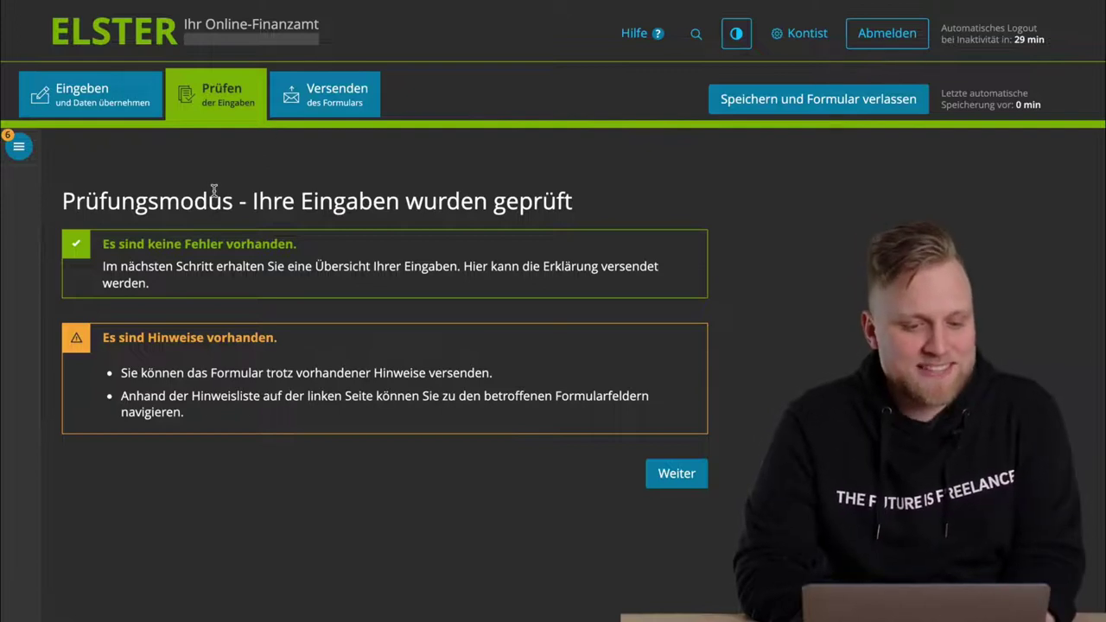
{"action": "triple_click", "coordinate": [170, 242]}
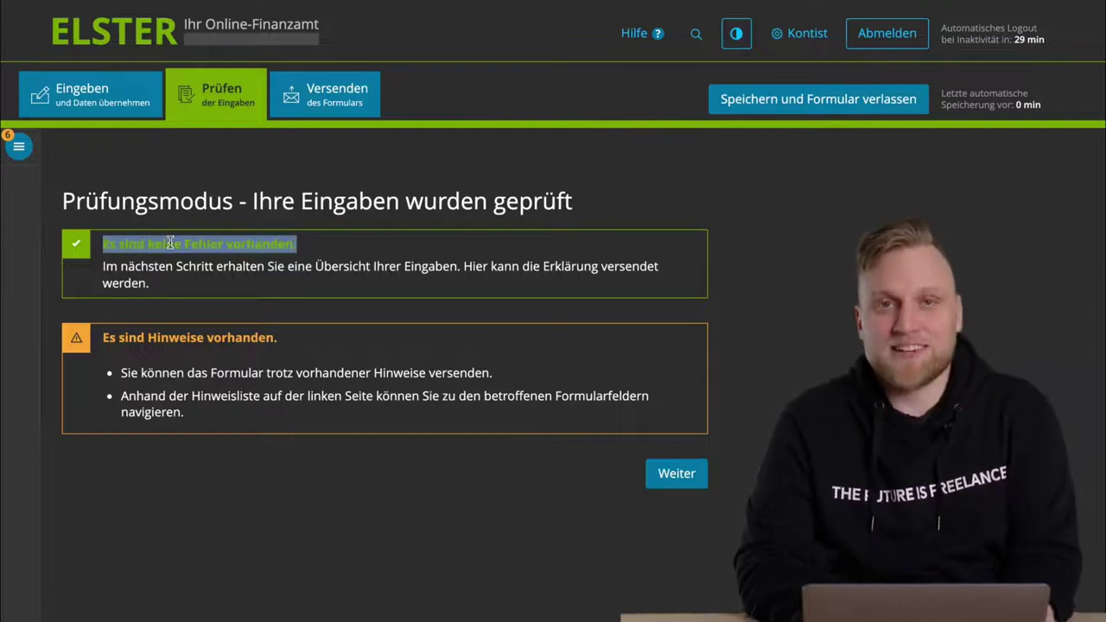
{"action": "triple_click", "coordinate": [162, 373]}
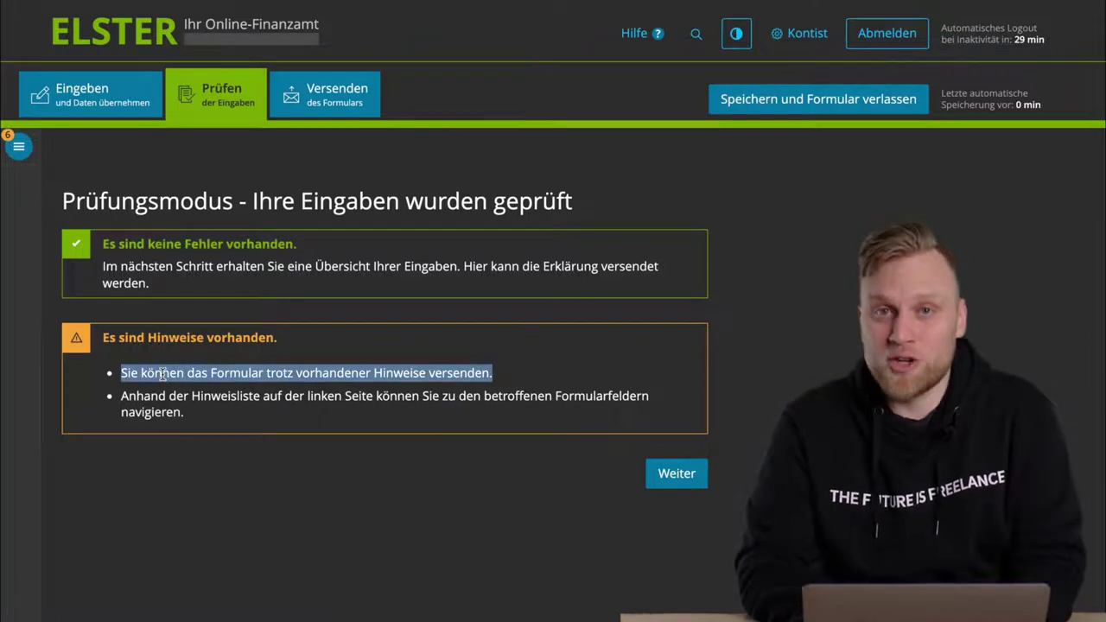
{"action": "left_click", "coordinate": [20, 150]}
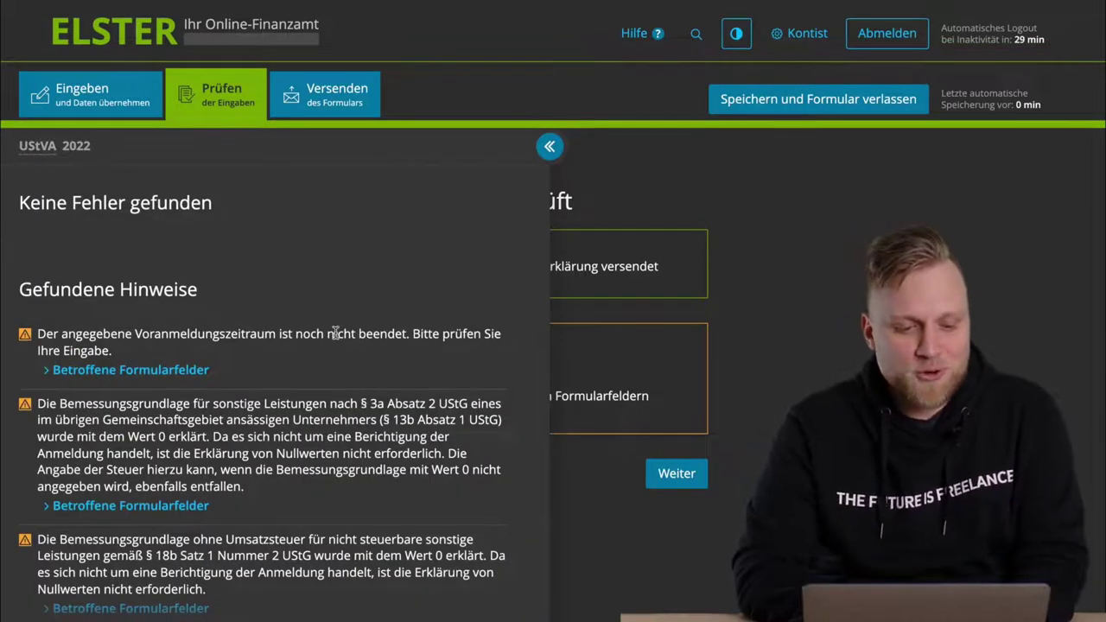
{"action": "scroll", "coordinate": [231, 343], "scroll_direction": "down", "scroll_amount": 1}
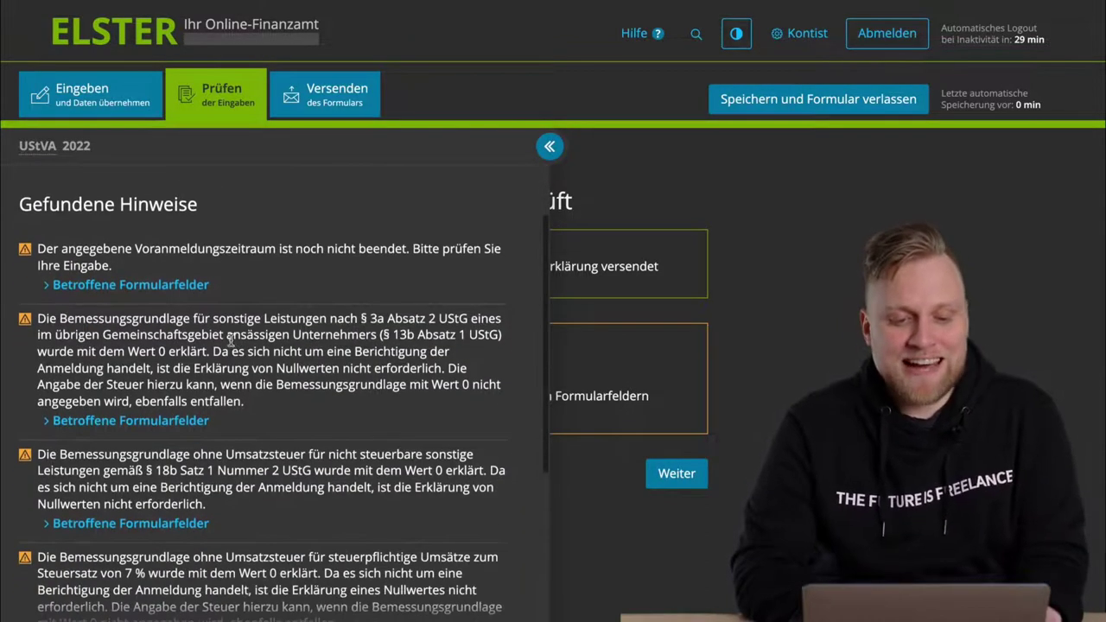
{"action": "scroll", "coordinate": [232, 341], "scroll_direction": "down", "scroll_amount": 3}
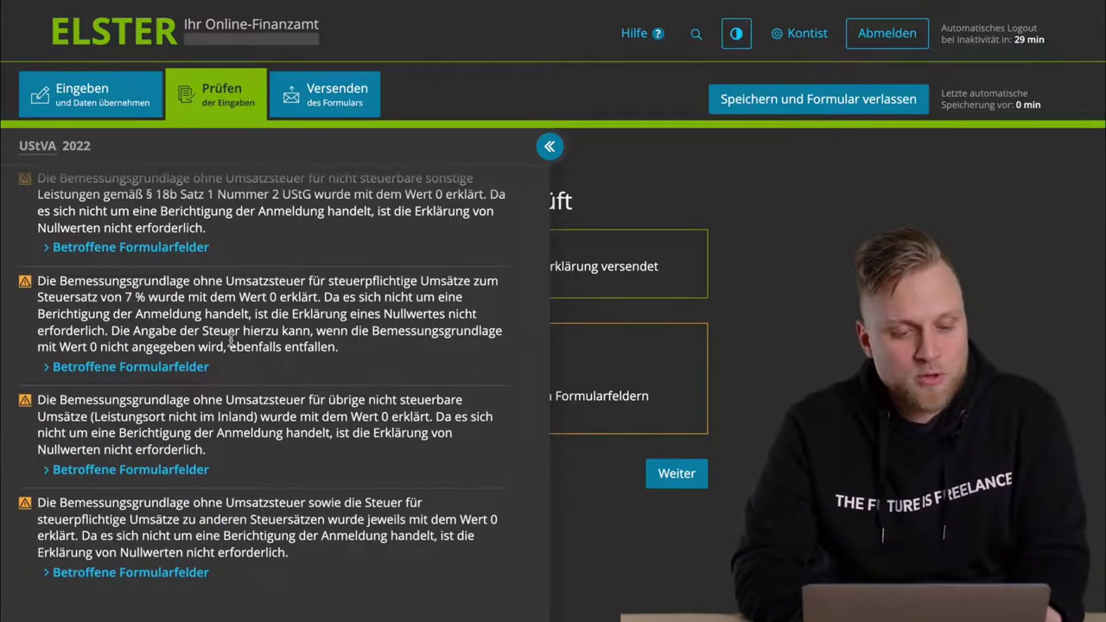
{"action": "scroll", "coordinate": [231, 341], "scroll_direction": "up", "scroll_amount": 4}
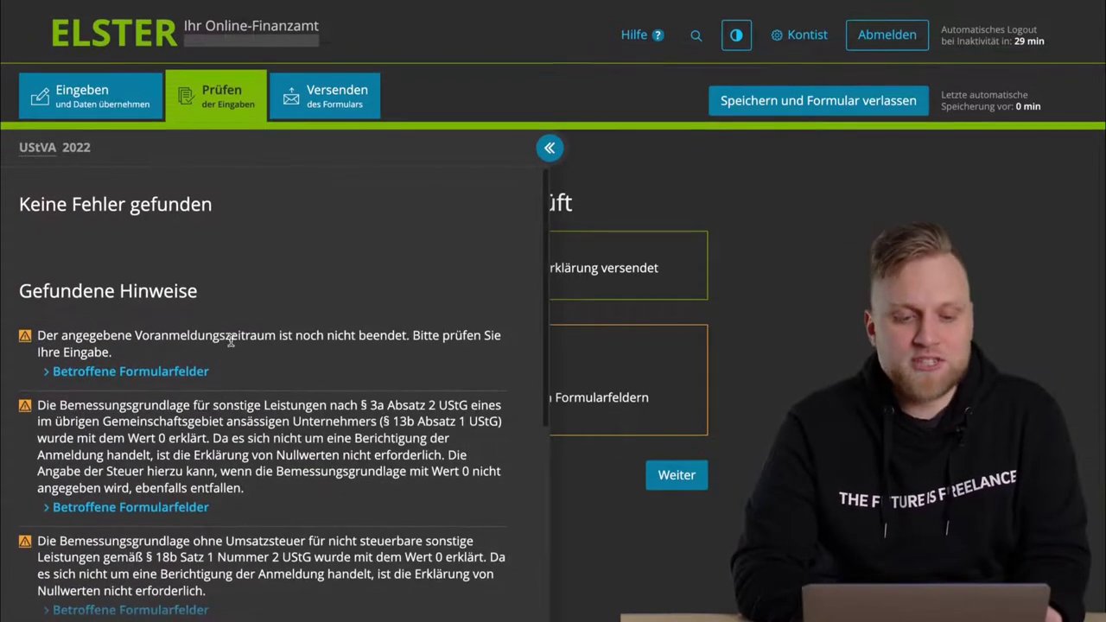
{"action": "left_click", "coordinate": [550, 149]}
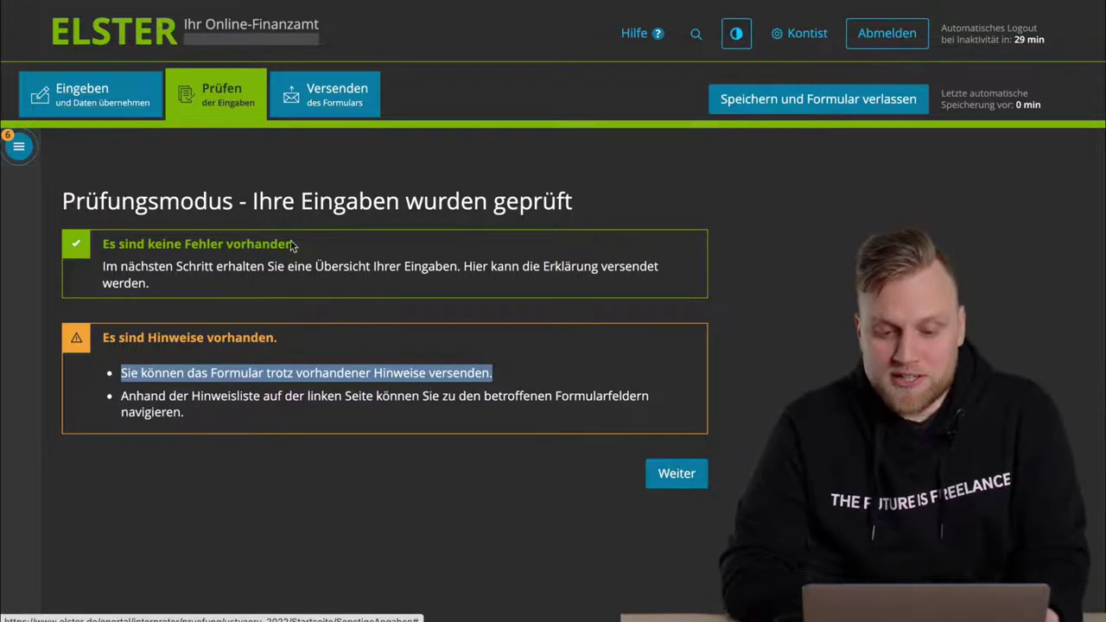
- Scroll the Formular absenden summary, showing 5.500,00 € due, down to the Absenden button
{"action": "left_click", "coordinate": [667, 474]}
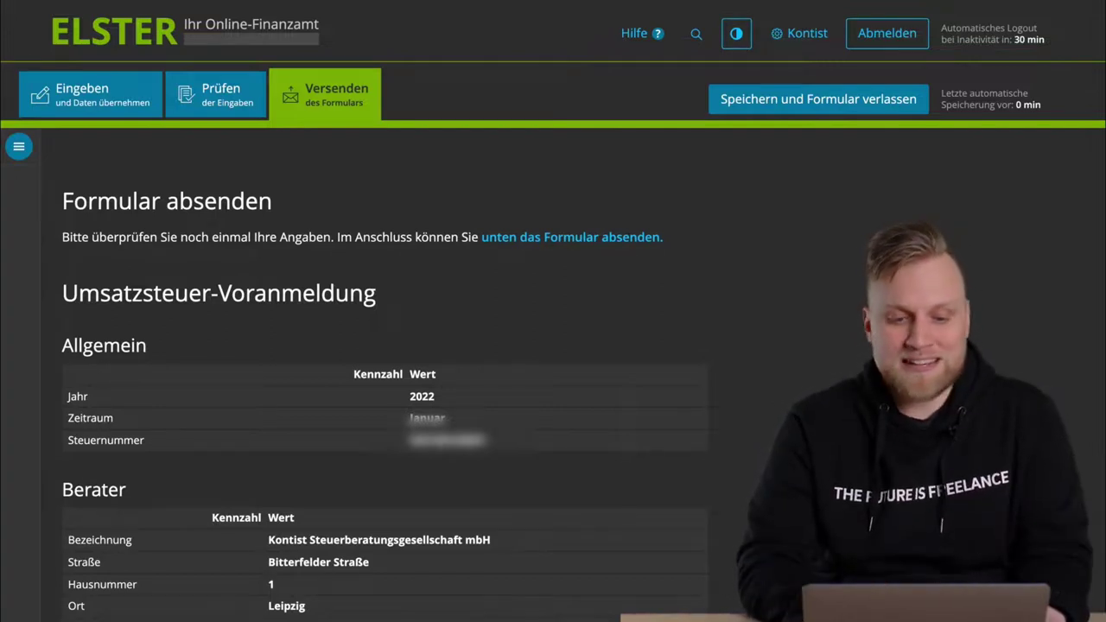
{"action": "scroll", "coordinate": [552, 345], "scroll_direction": "down", "scroll_amount": 5}
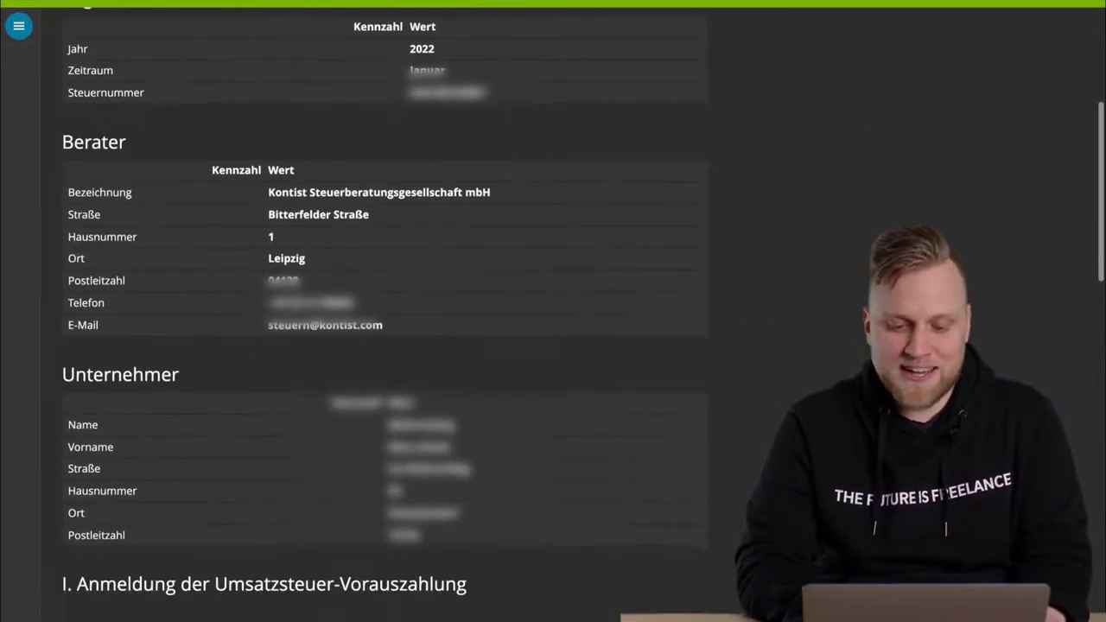
{"action": "scroll", "coordinate": [384, 311], "scroll_direction": "down", "scroll_amount": 7}
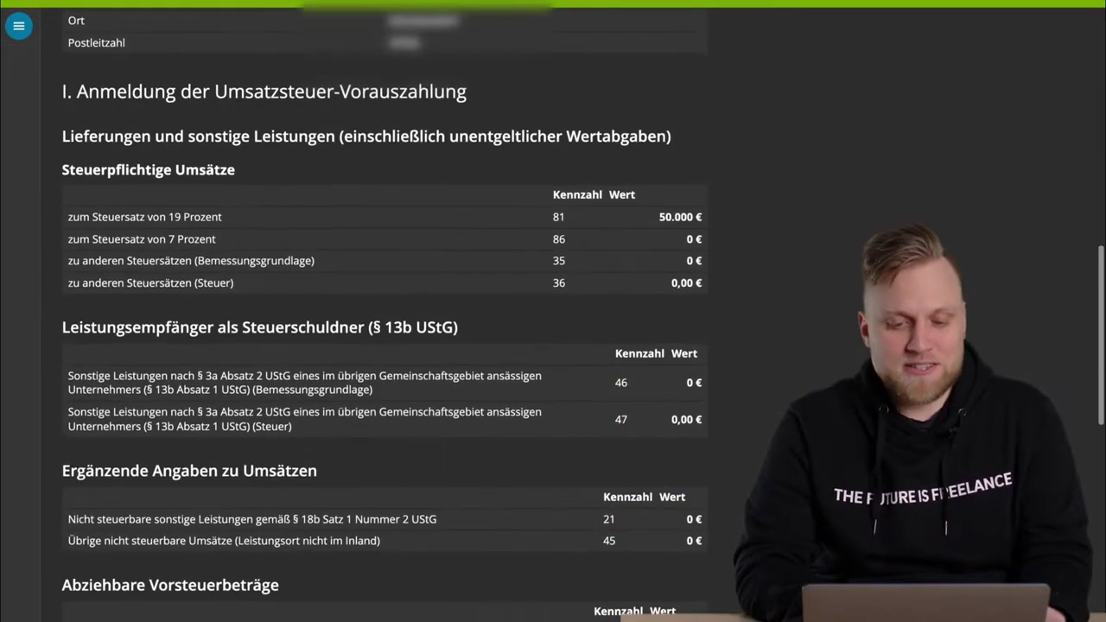
{"action": "scroll", "coordinate": [384, 311], "scroll_direction": "down", "scroll_amount": 5}
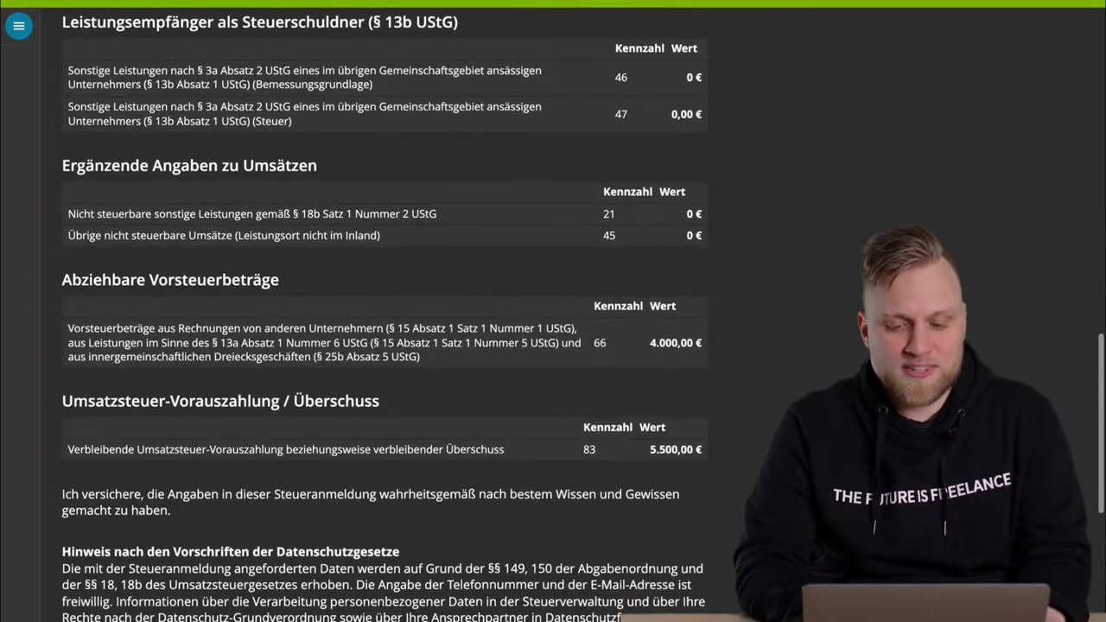
{"action": "scroll", "coordinate": [384, 311], "scroll_direction": "down", "scroll_amount": 4}
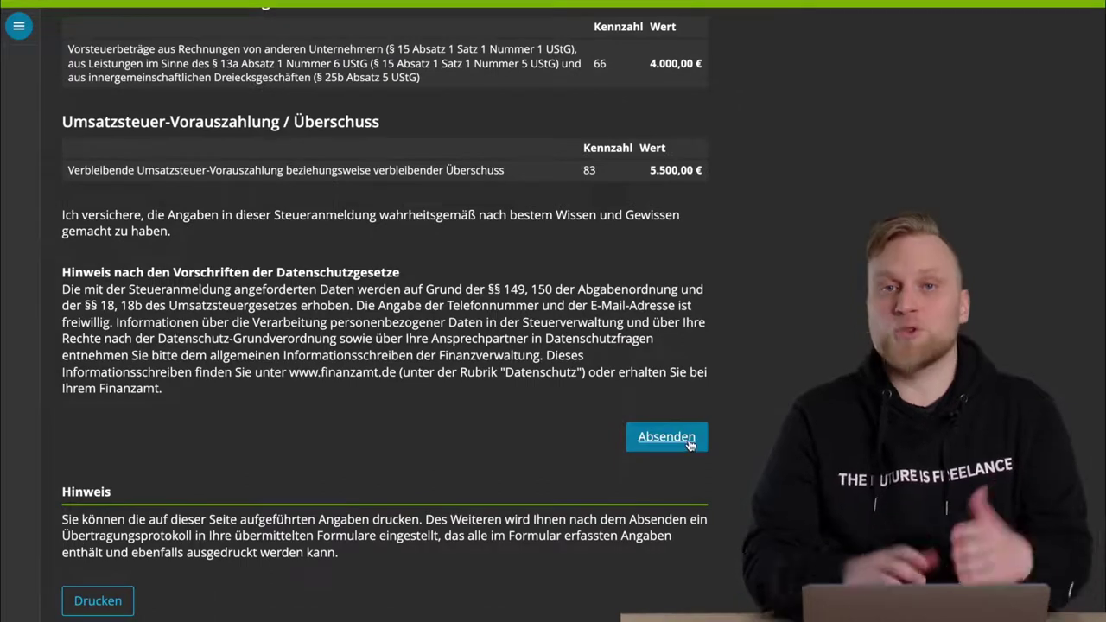